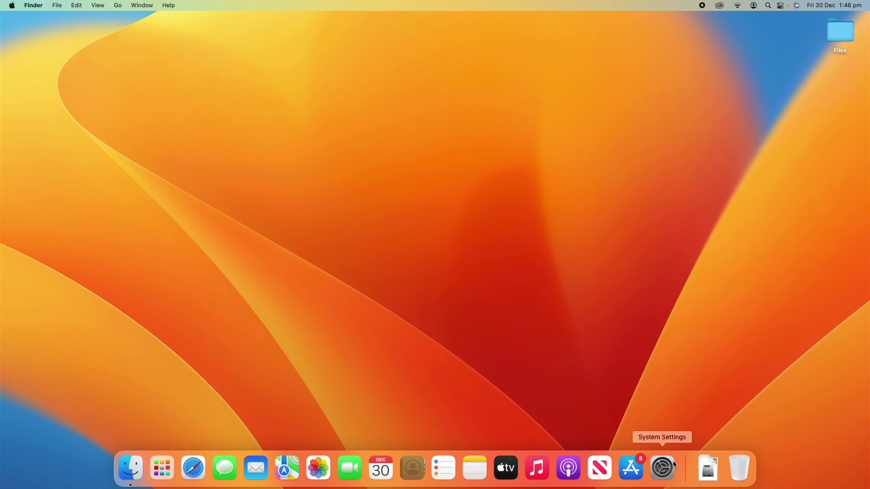
- Launch System Settings from the Dock so it opens on the Appearance pane
{"action": "left_click", "coordinate": [669, 479]}
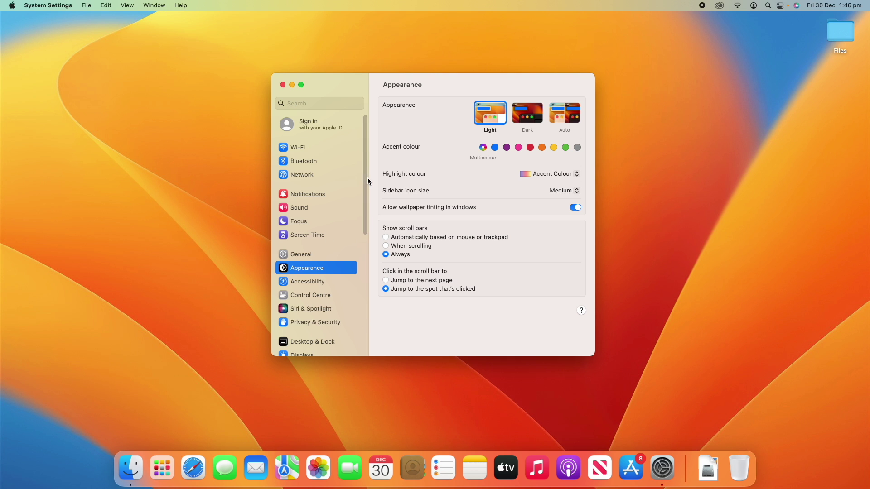
{"action": "mouse_move", "coordinate": [367, 181]}
{"action": "left_mouse_down"}
{"action": "mouse_move", "coordinate": [367, 352]}
{"action": "mouse_move", "coordinate": [367, 179]}
{"action": "left_mouse_up"}
{"action": "left_click", "coordinate": [525, 116]}
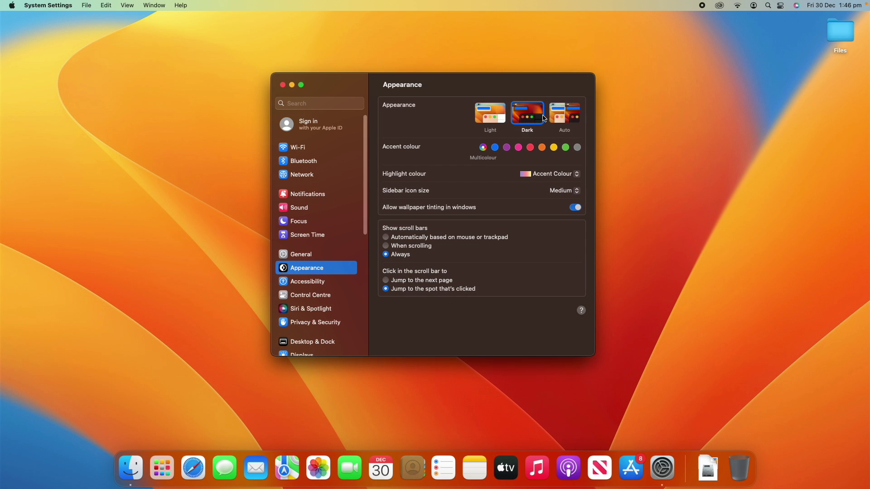
{"action": "left_click", "coordinate": [566, 116]}
{"action": "left_click", "coordinate": [491, 112]}
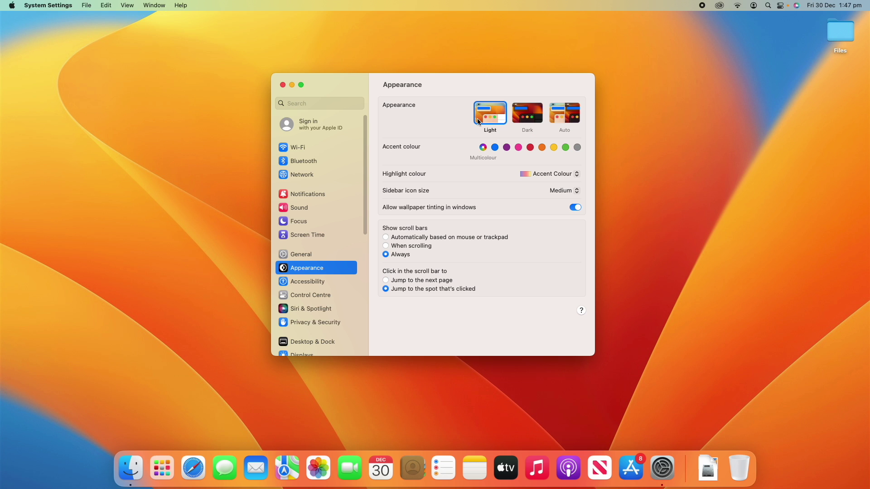
{"action": "left_click", "coordinate": [525, 114]}
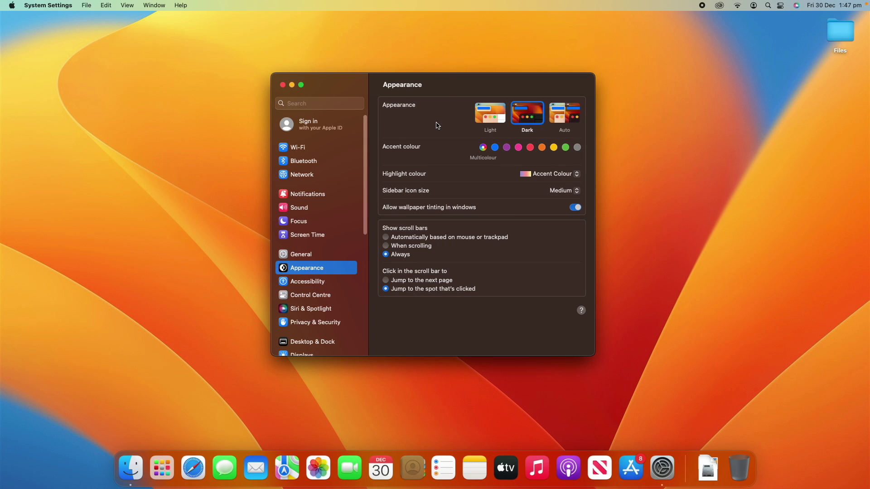
{"action": "left_click", "coordinate": [551, 113]}
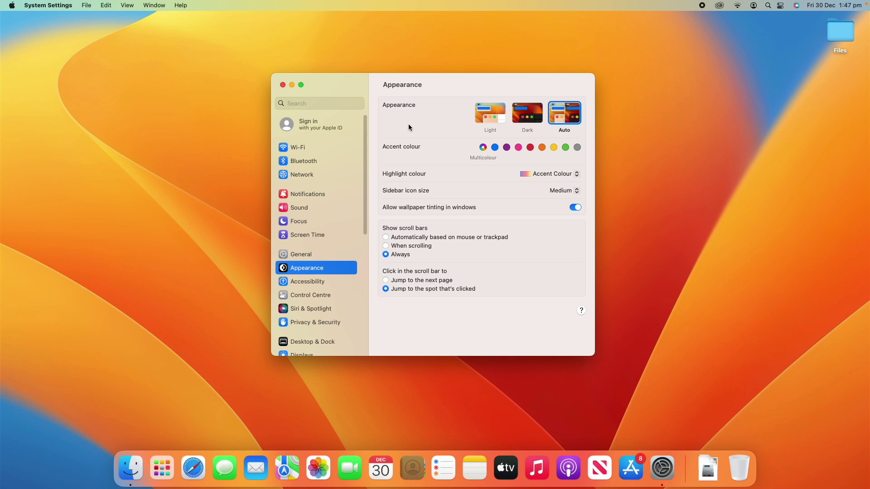
{"action": "left_click", "coordinate": [486, 112]}
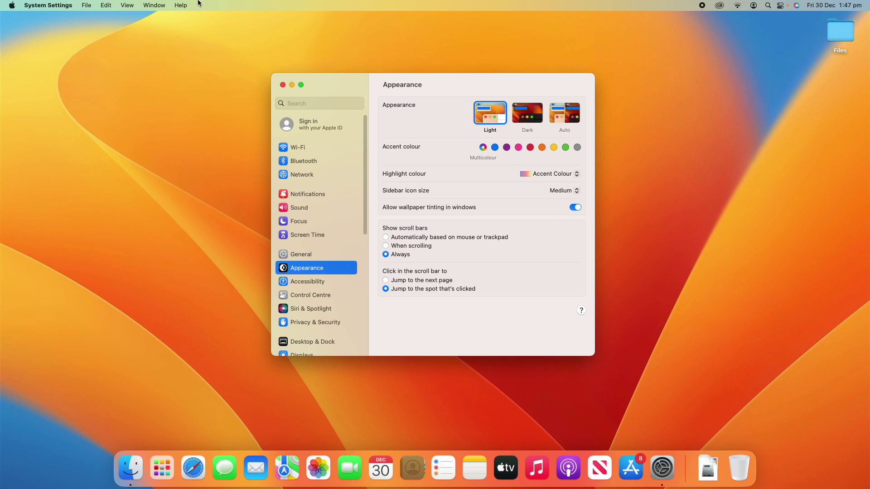
- Glance at the System Settings Help menu without choosing anything, then launch Music from the Dock
{"action": "left_click", "coordinate": [181, 5]}
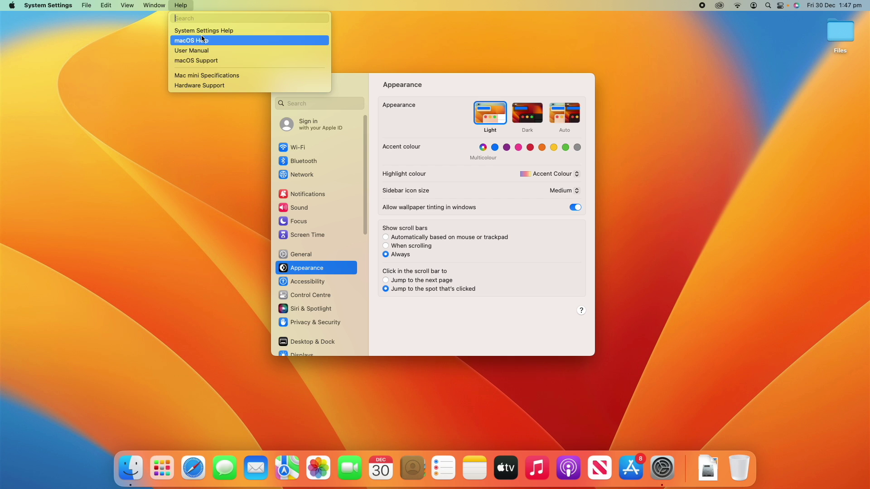
{"action": "left_click", "coordinate": [536, 280]}
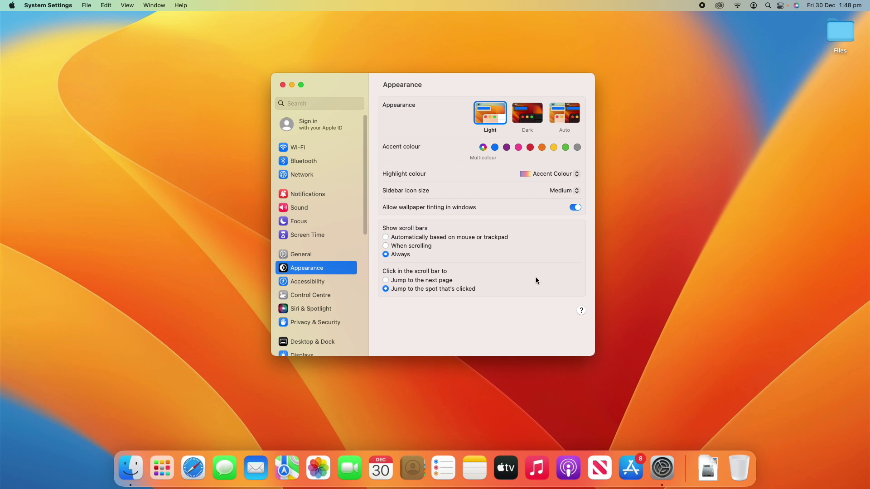
{"action": "left_click", "coordinate": [538, 469]}
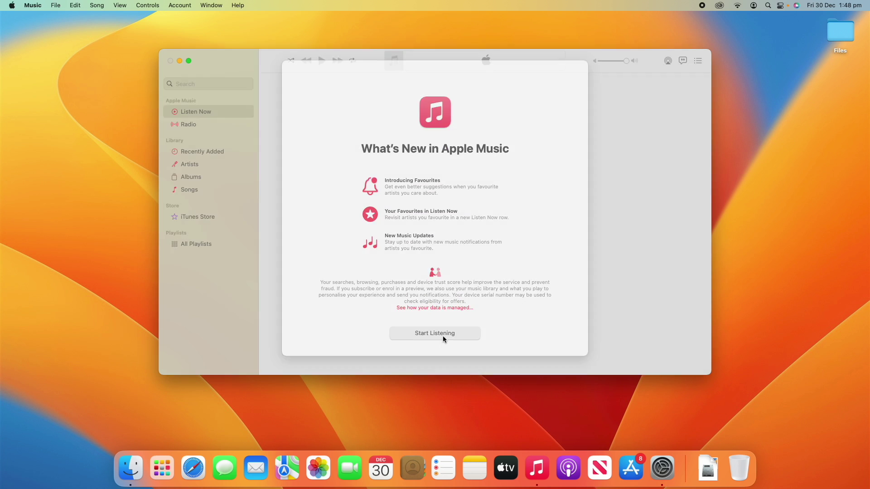
- Dismiss the What's New in Apple Music welcome and look at the Account menu
{"action": "left_click", "coordinate": [444, 339]}
{"action": "left_click", "coordinate": [172, 5]}
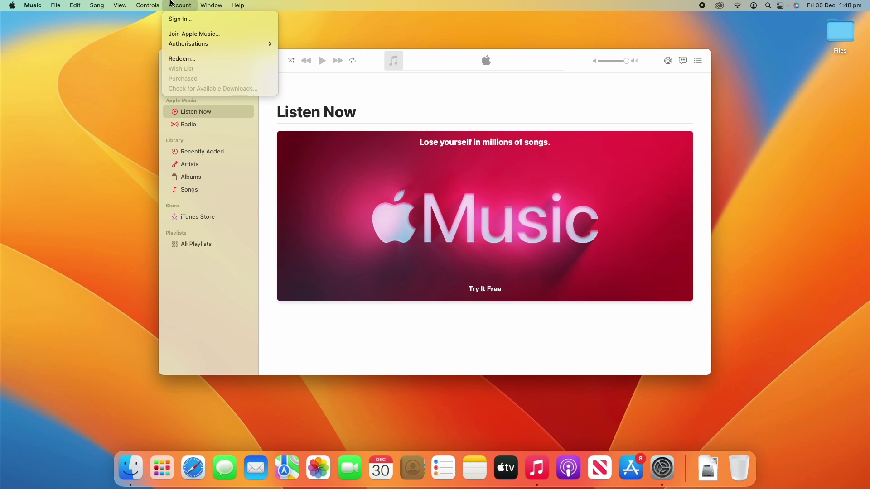
{"action": "left_click", "coordinate": [248, 96]}
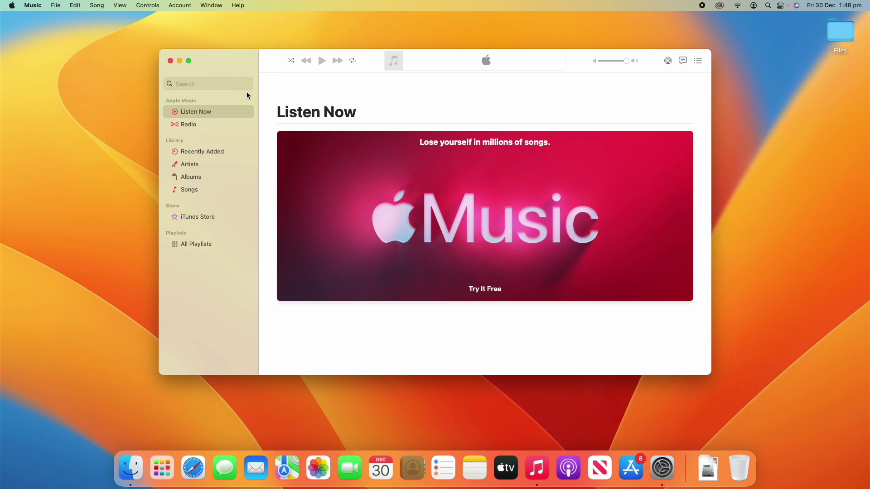
{"action": "left_click", "coordinate": [174, 5]}
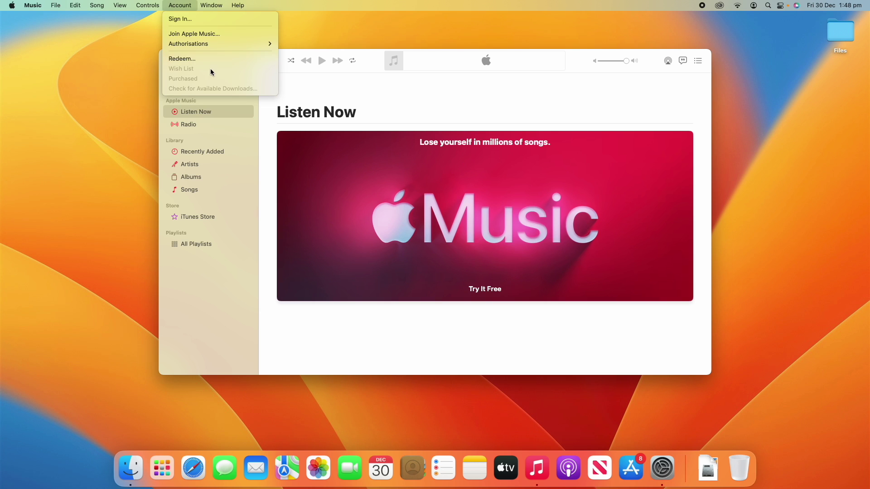
{"action": "left_click", "coordinate": [411, 89]}
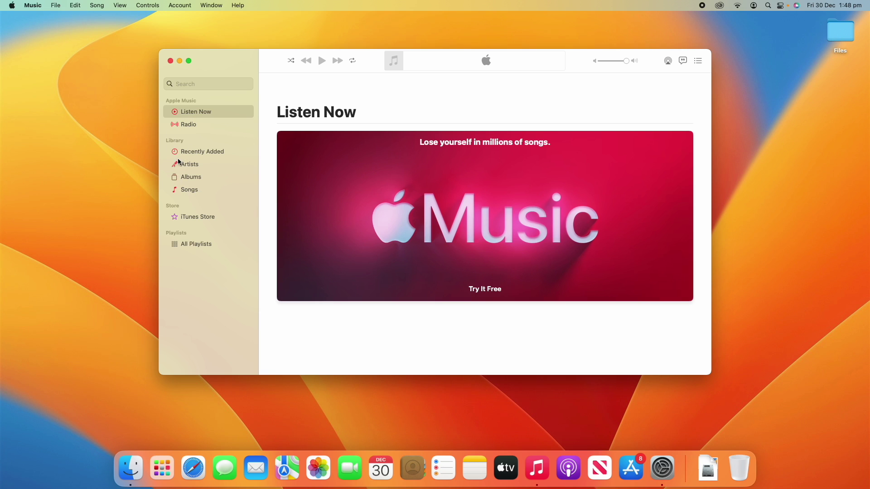
- Visit Songs, return to Listen Now, and show the Playing Next queue beside it
{"action": "left_click", "coordinate": [177, 192]}
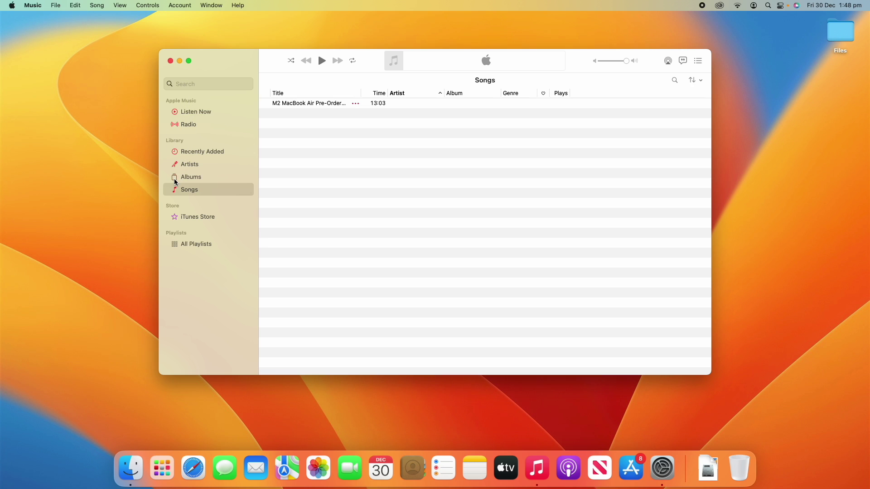
{"action": "left_click", "coordinate": [190, 116]}
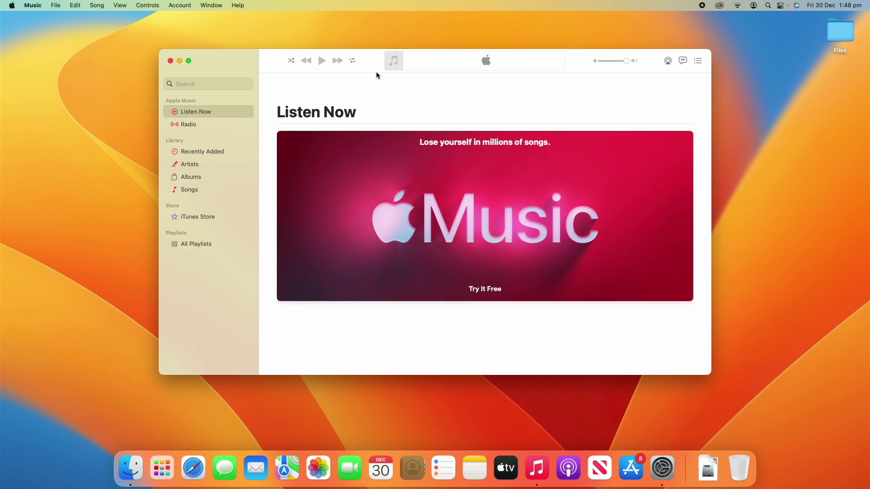
{"action": "left_click", "coordinate": [698, 61]}
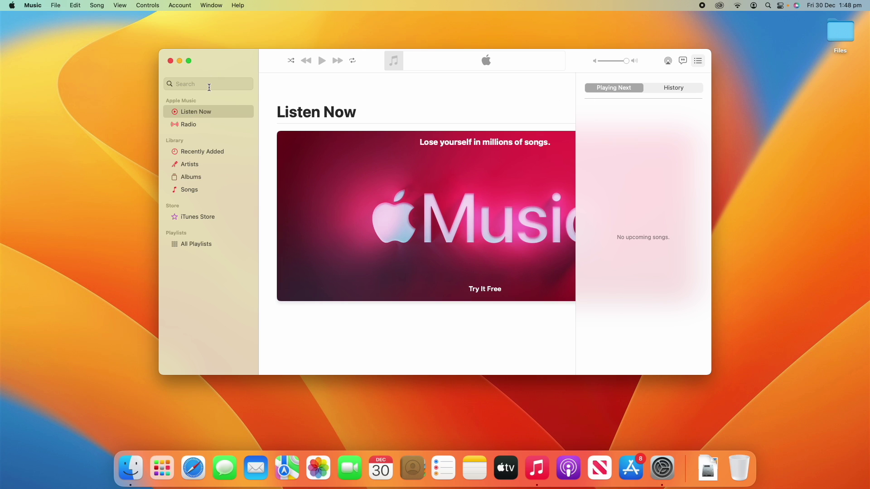
{"action": "left_click", "coordinate": [184, 5]}
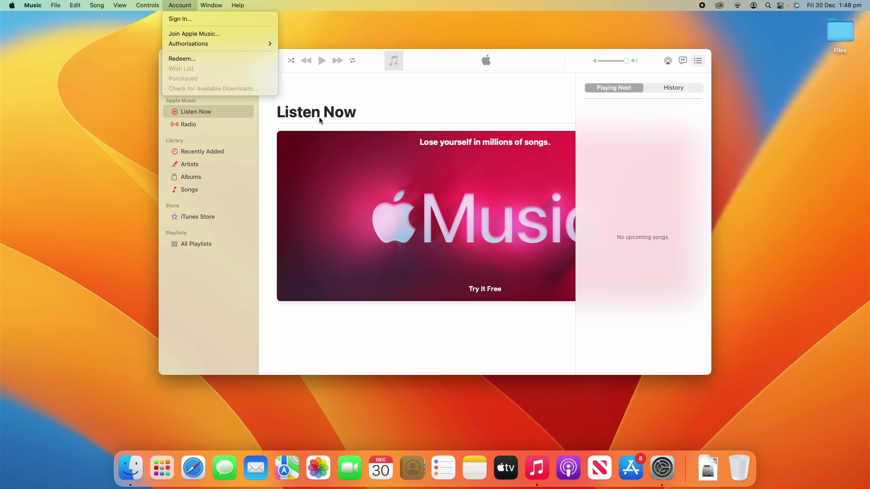
- Leave Music, try Red as the accent colour, and browse the settings pane list
{"action": "left_click", "coordinate": [319, 96]}
{"action": "key", "text": "super+q"}
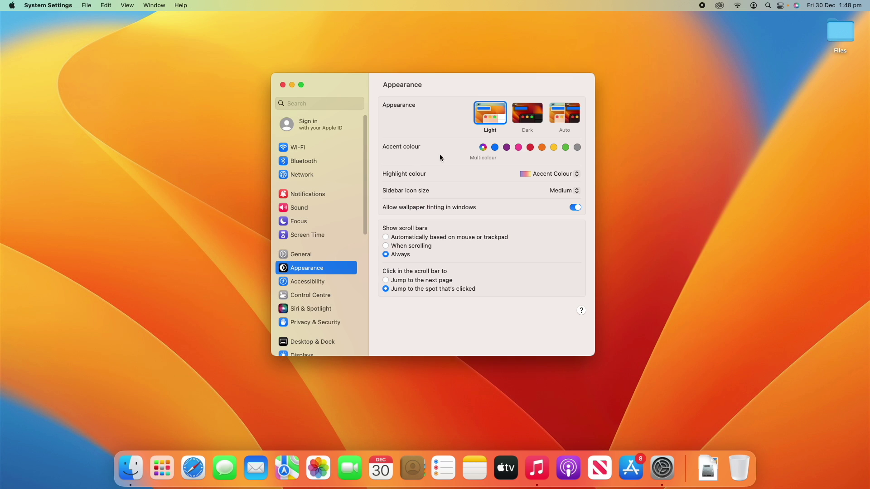
{"action": "left_click", "coordinate": [530, 148]}
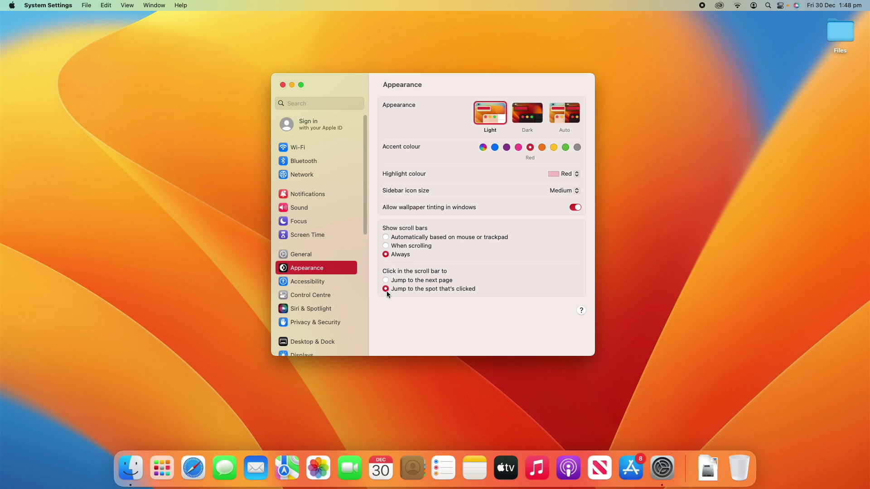
{"action": "left_click", "coordinate": [134, 5]}
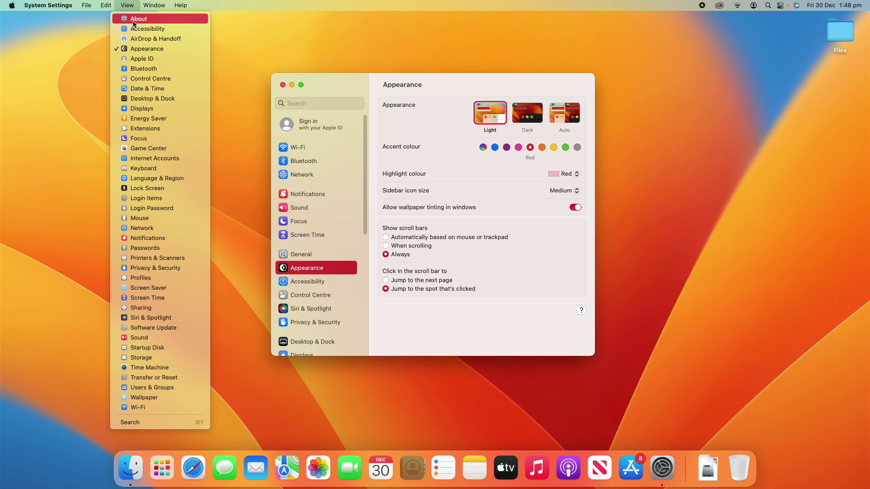
{"action": "mouse_move", "coordinate": [154, 5]}
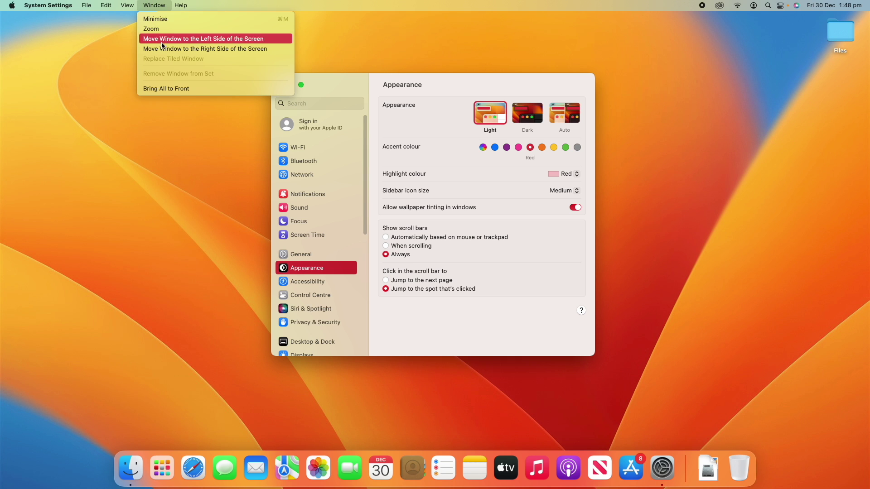
{"action": "mouse_move", "coordinate": [54, 6]}
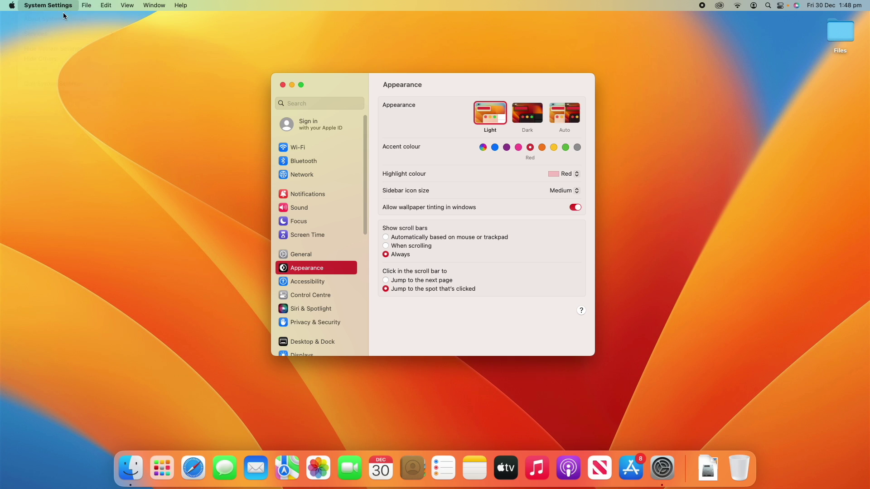
- Cycle the accent through Orange, Yellow, Green, Graphite, Pink and Purple, ending on Blue
{"action": "left_click", "coordinate": [542, 147]}
{"action": "left_click", "coordinate": [554, 147]}
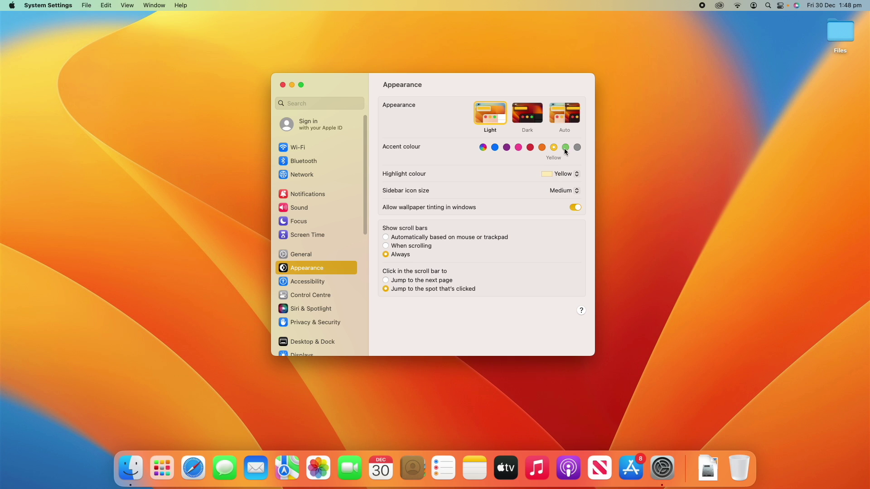
{"action": "left_click", "coordinate": [566, 147]}
{"action": "left_click", "coordinate": [577, 147]}
{"action": "left_click", "coordinate": [518, 147]}
{"action": "left_click", "coordinate": [507, 148]}
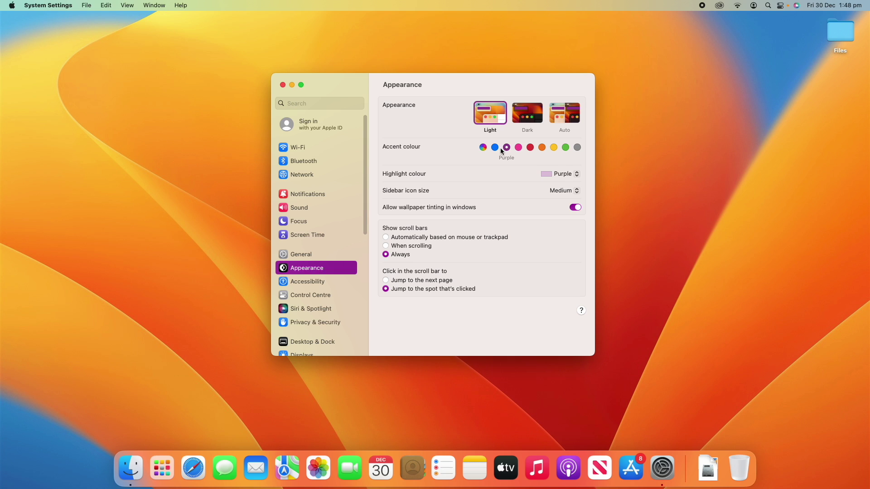
{"action": "left_click", "coordinate": [495, 147]}
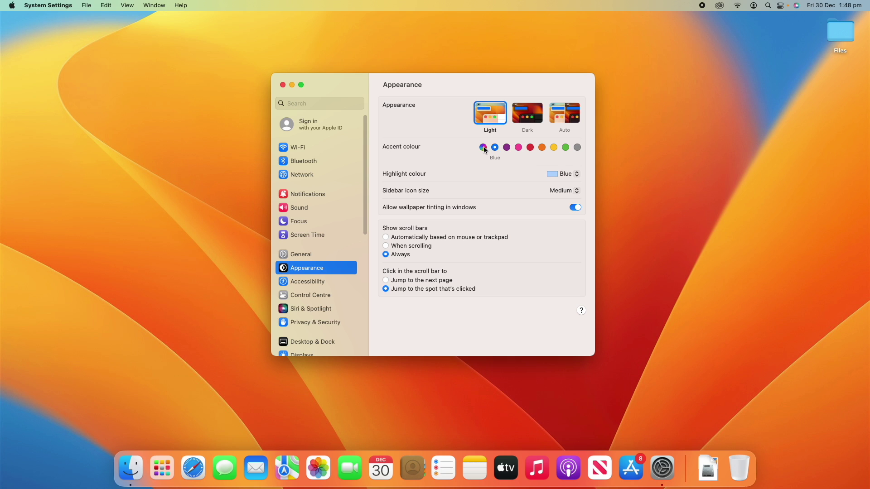
- Switch the accent colour to Multicolour and choose Red as the highlight colour
{"action": "left_click", "coordinate": [483, 148]}
{"action": "left_click", "coordinate": [553, 174]}
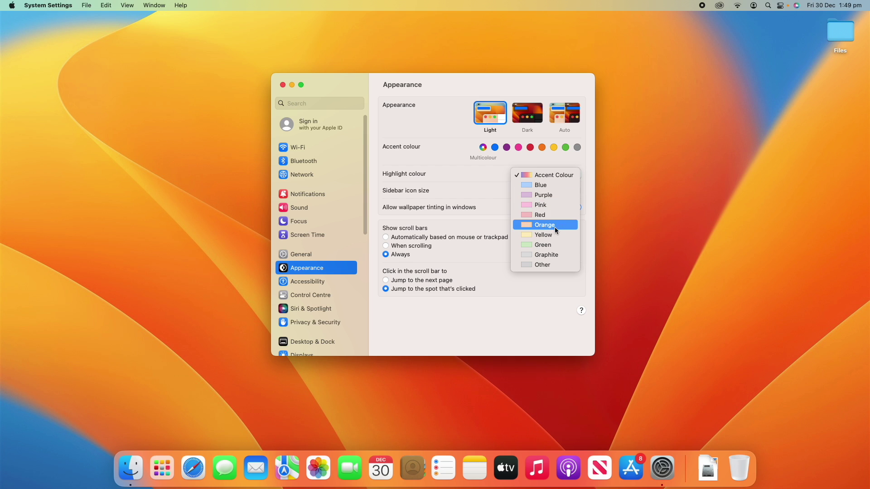
{"action": "left_click", "coordinate": [545, 216]}
{"action": "left_click", "coordinate": [183, 6]}
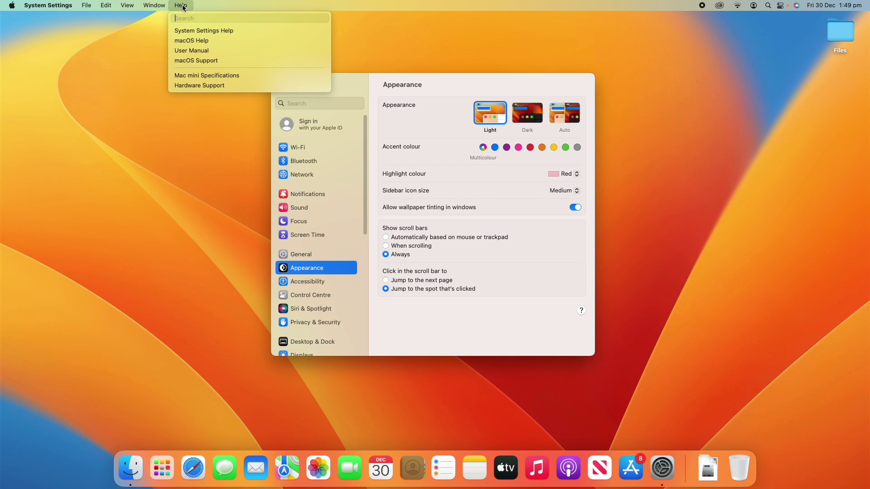
{"action": "left_click", "coordinate": [513, 206]}
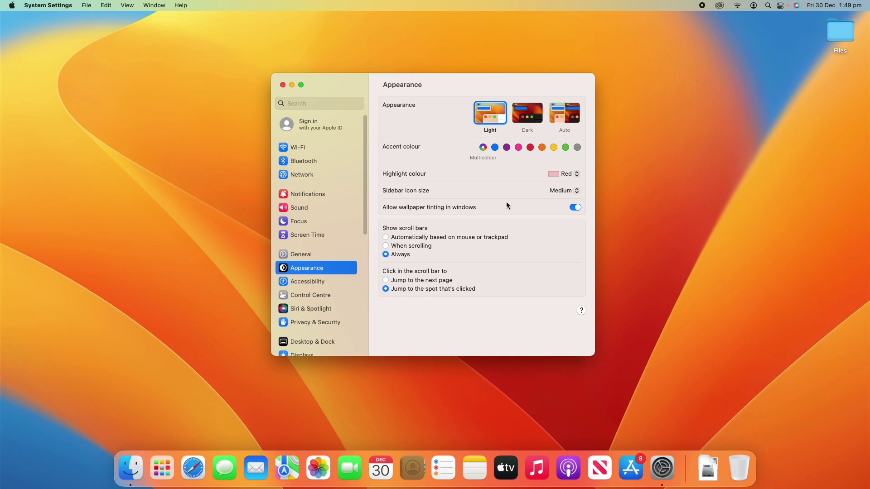
- Open apple.com in Safari from the Apple favourite and try selecting the banner text
{"action": "left_click", "coordinate": [191, 485]}
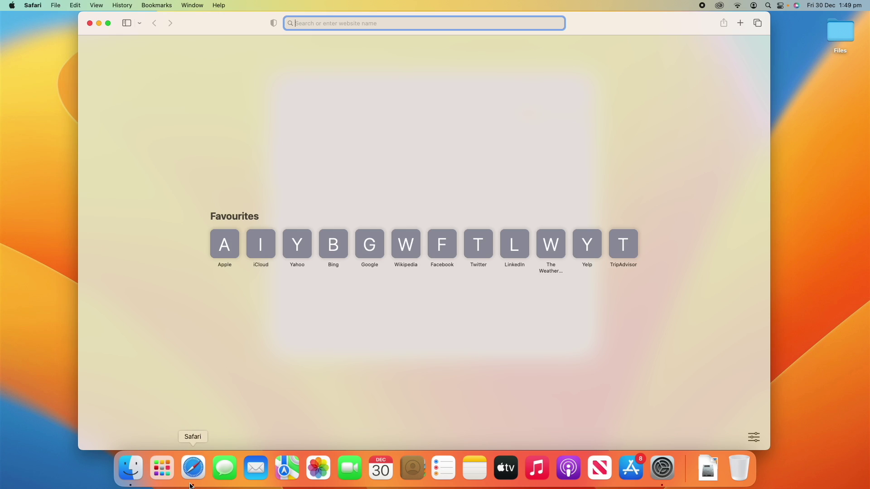
{"action": "left_click", "coordinate": [230, 160]}
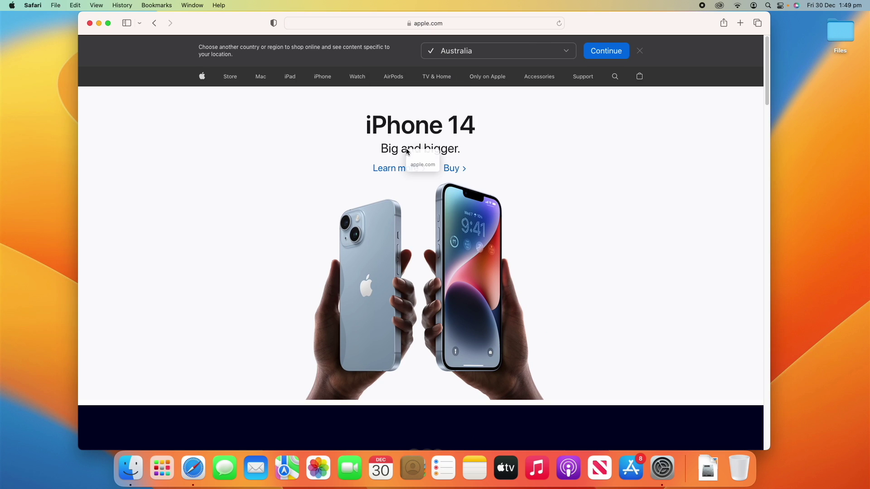
{"action": "double_click", "coordinate": [213, 48]}
{"action": "left_click_drag", "start_coordinate": [224, 48], "coordinate": [274, 58]}
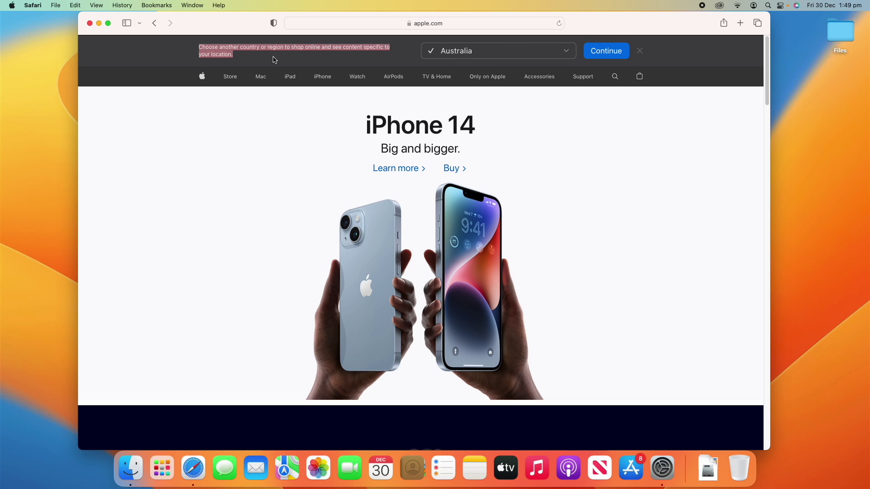
{"action": "left_click", "coordinate": [213, 48]}
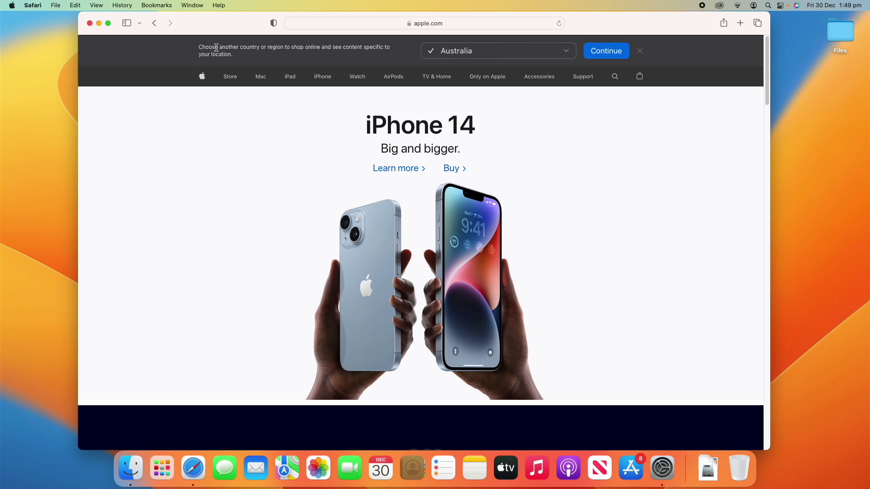
{"action": "left_click_drag", "start_coordinate": [192, 49], "coordinate": [211, 48]}
{"action": "left_click", "coordinate": [279, 58]}
- Zoom the page in with Cmd+Plus and select the whole location-banner sentence
{"action": "key", "text": "super+equal"}
{"action": "key", "text": "super+equal"}
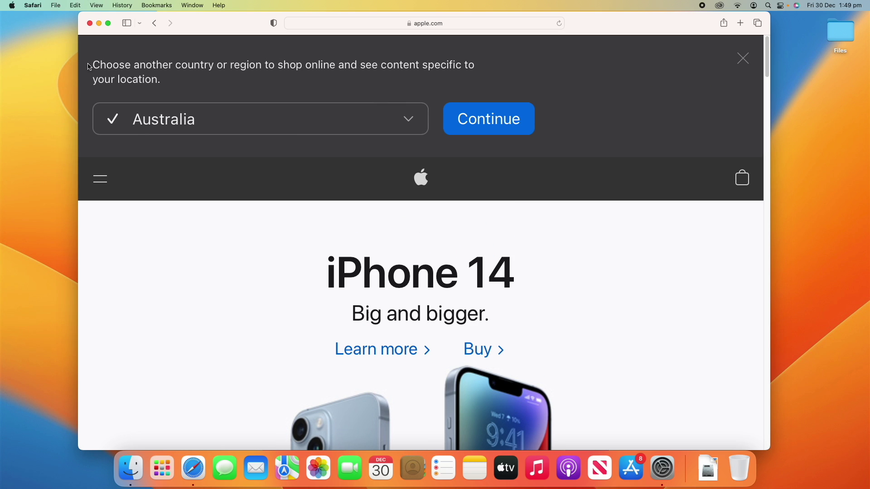
{"action": "left_click_drag", "start_coordinate": [92, 64], "coordinate": [184, 80]}
{"action": "left_click", "coordinate": [174, 78]}
{"action": "left_click_drag", "start_coordinate": [93, 64], "coordinate": [188, 82]}
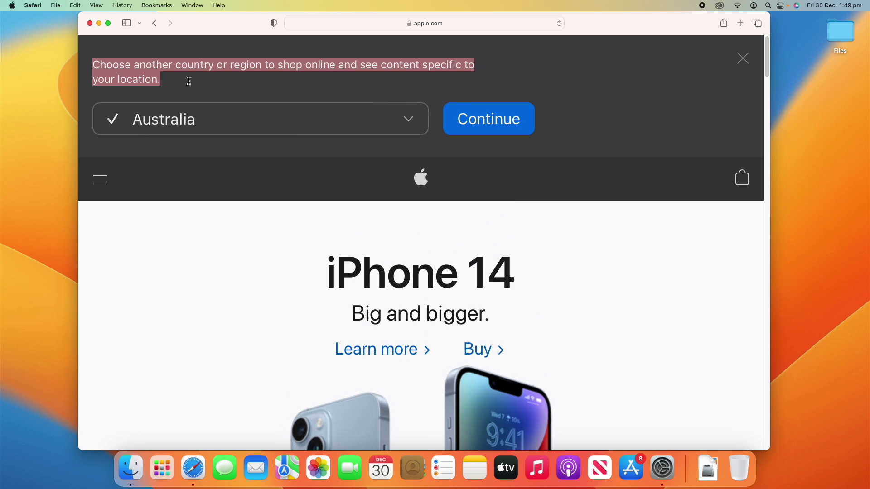
- Set the highlight colour to Green and view the green selection in Safari
{"action": "left_click", "coordinate": [663, 468]}
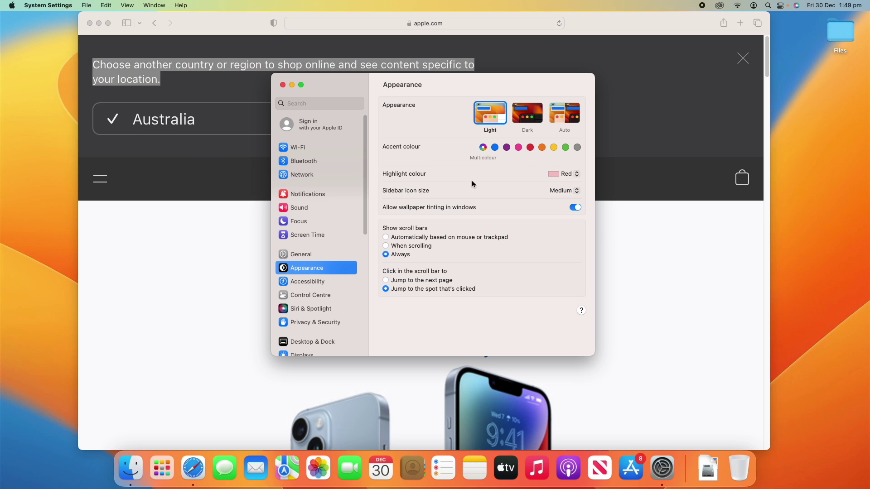
{"action": "left_click", "coordinate": [562, 174]}
{"action": "left_click", "coordinate": [572, 205]}
{"action": "left_click", "coordinate": [658, 133]}
- Return the highlight colour to Accent Colour, then reset Safari's zoom and quit Safari
{"action": "left_click", "coordinate": [663, 458]}
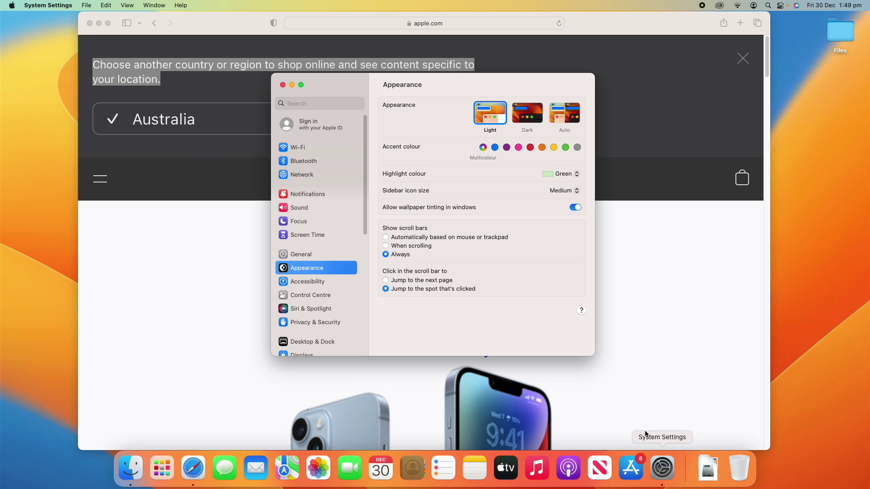
{"action": "left_click", "coordinate": [562, 174]}
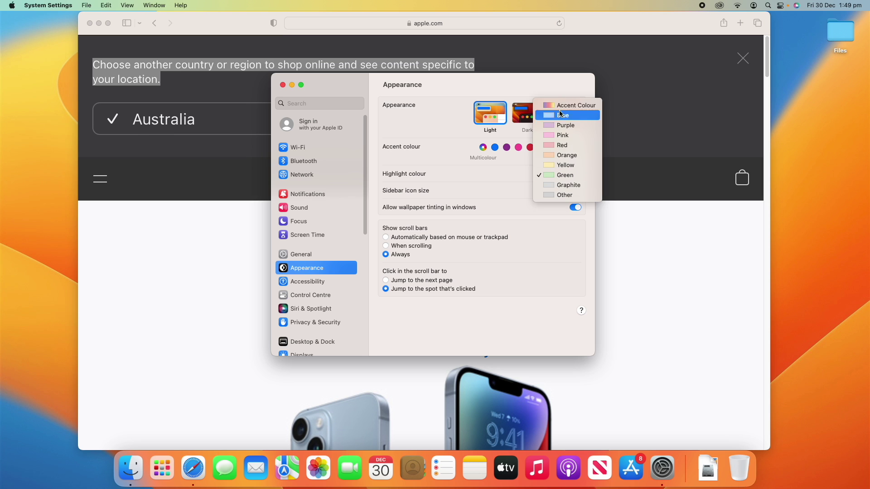
{"action": "left_click", "coordinate": [566, 105]}
{"action": "left_click", "coordinate": [532, 53]}
{"action": "left_click", "coordinate": [170, 79]}
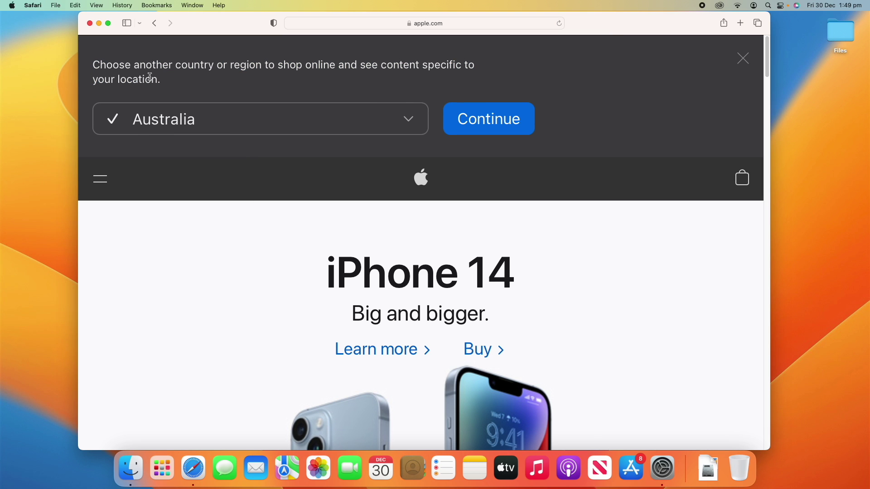
{"action": "key", "text": "super+0"}
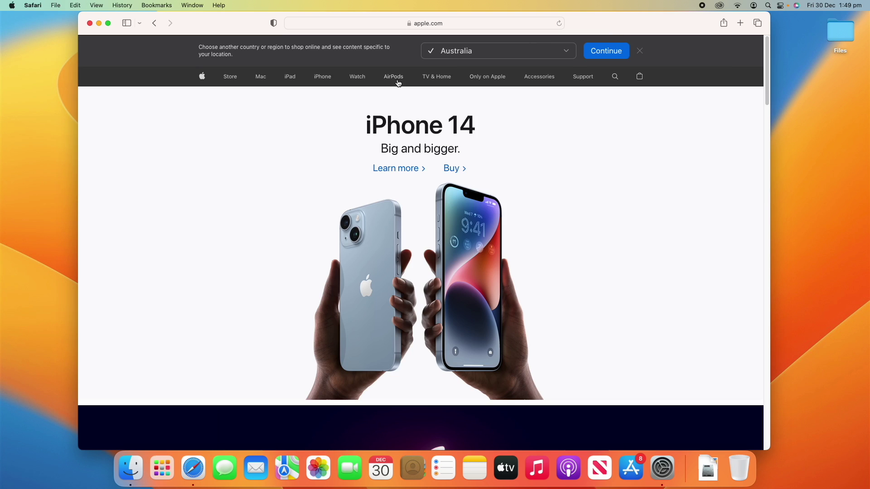
{"action": "key", "text": "super+q"}
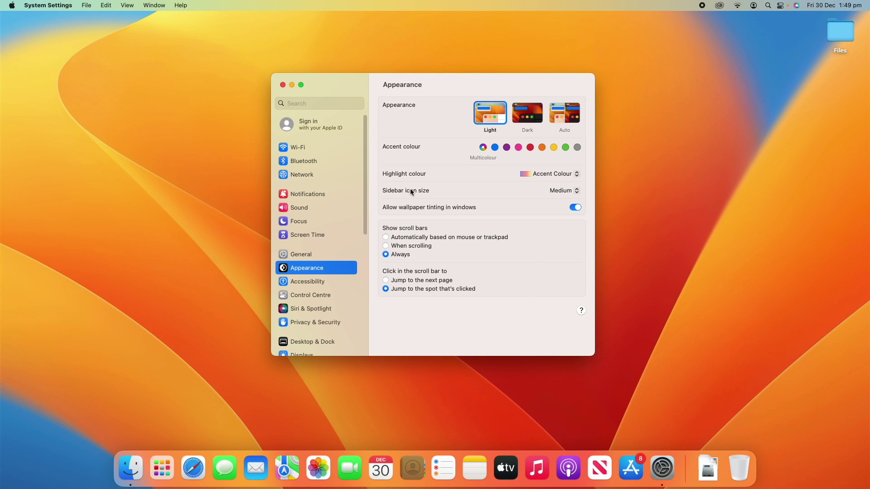
{"action": "left_click", "coordinate": [565, 190]}
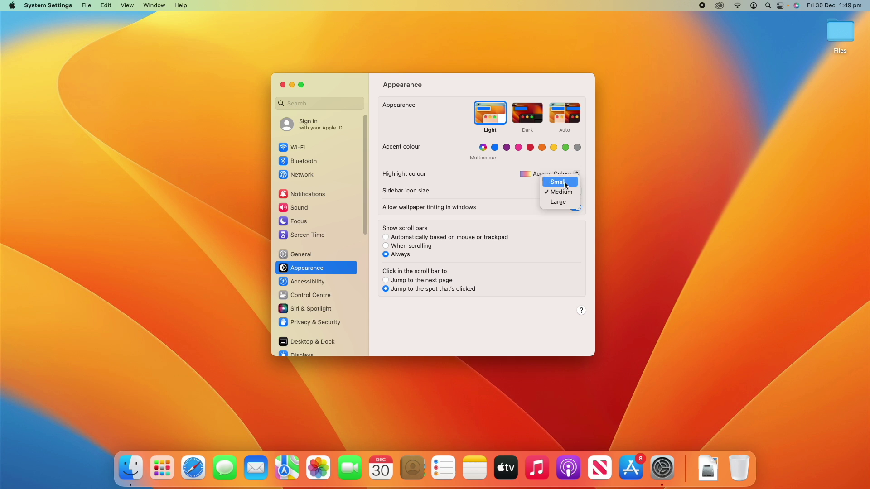
{"action": "left_click", "coordinate": [564, 182]}
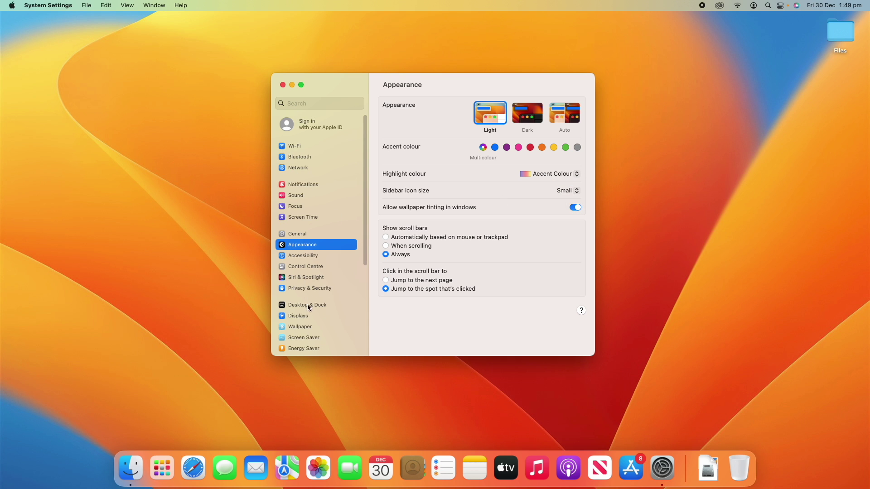
{"action": "left_click", "coordinate": [131, 469]}
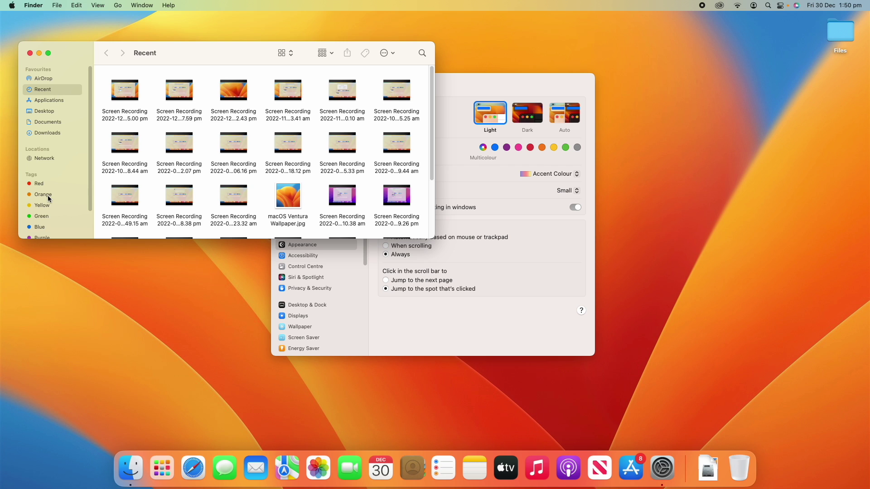
{"action": "key", "text": "super+w"}
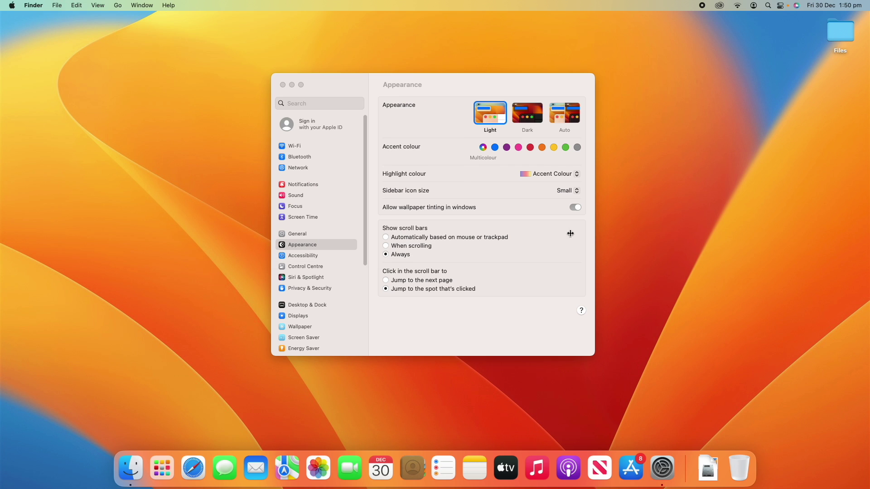
{"action": "left_click", "coordinate": [566, 190]}
{"action": "left_click", "coordinate": [572, 201]}
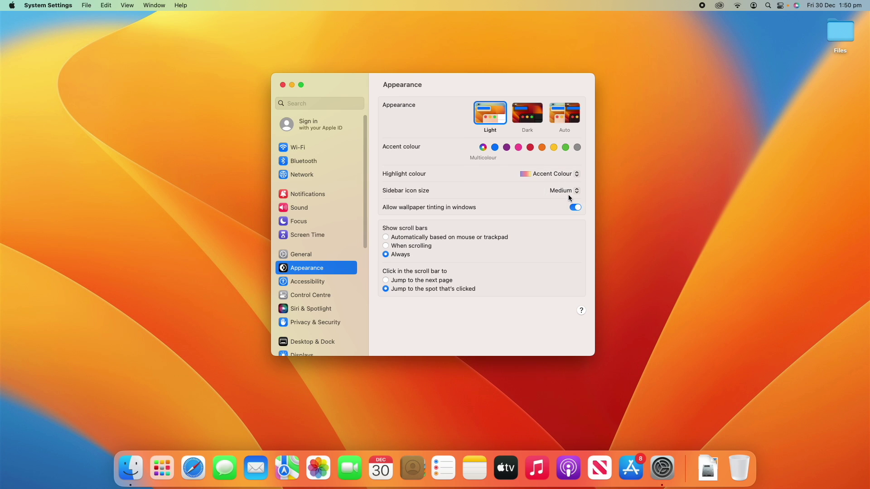
{"action": "left_click", "coordinate": [568, 192]}
{"action": "left_click", "coordinate": [574, 202]}
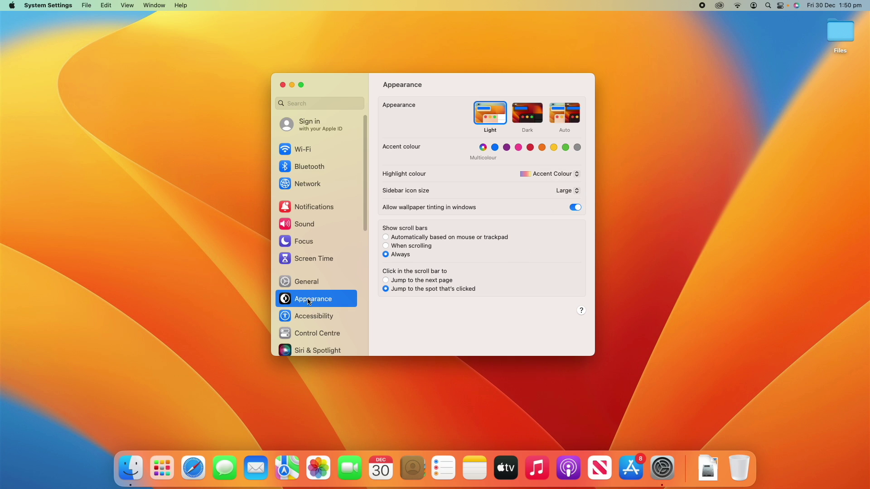
{"action": "left_click", "coordinate": [560, 192]}
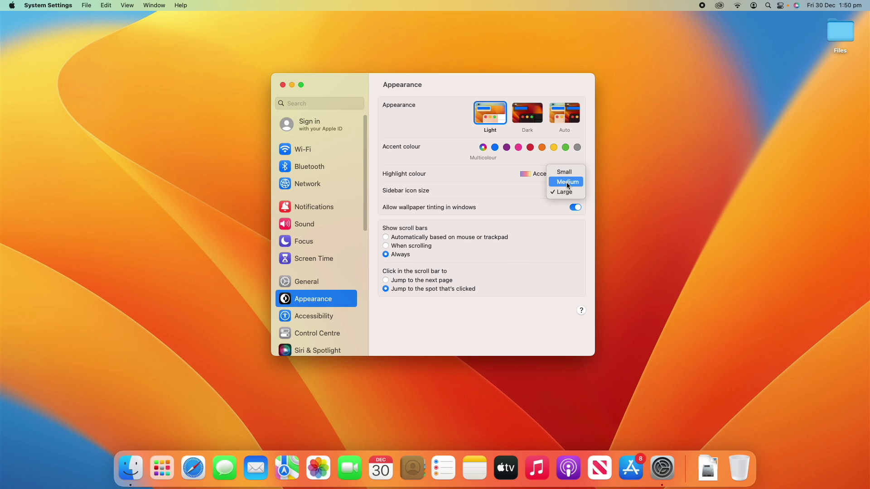
{"action": "left_click", "coordinate": [567, 182]}
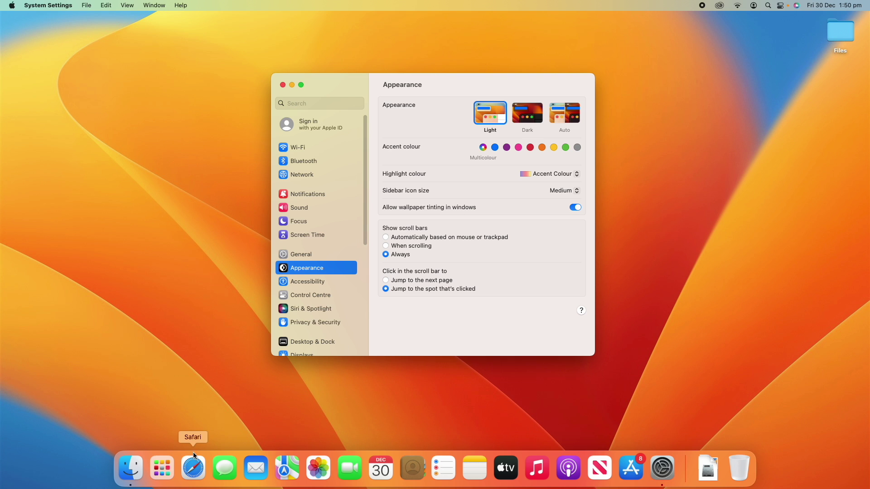
- Open Safari's start page and switch between it and the Appearance settings
{"action": "left_click", "coordinate": [194, 466]}
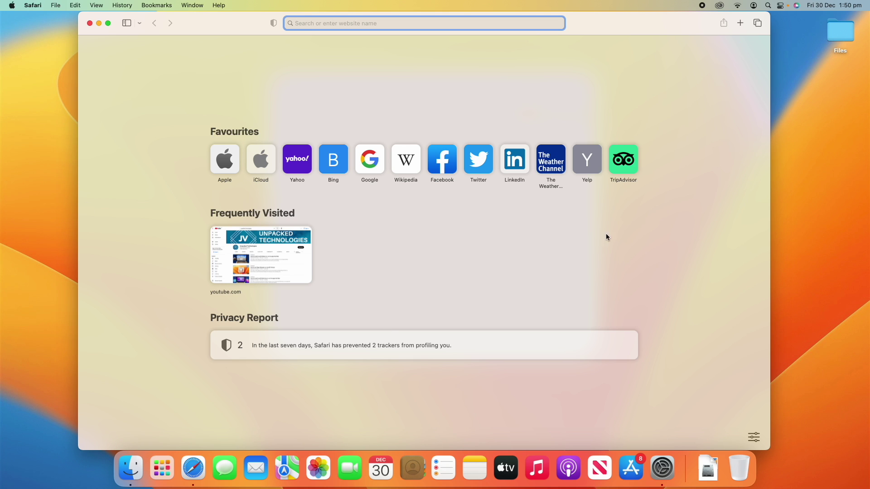
{"action": "left_click", "coordinate": [661, 467]}
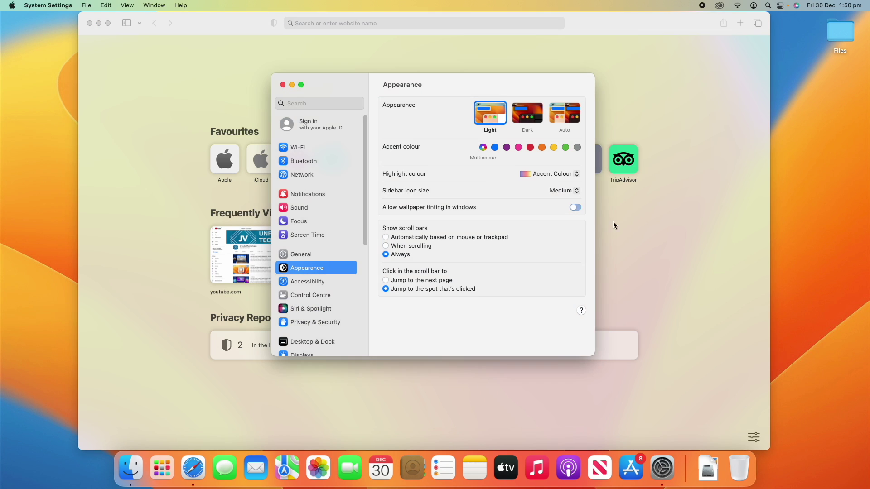
{"action": "left_click", "coordinate": [668, 164]}
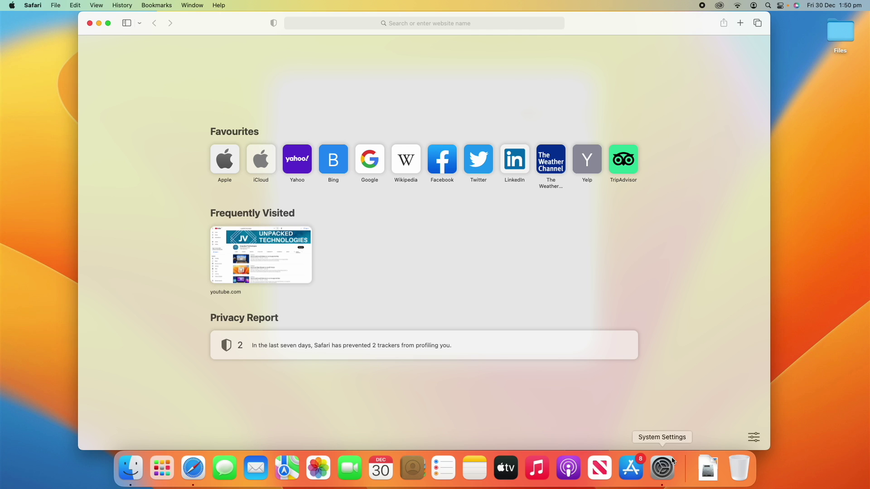
{"action": "left_click", "coordinate": [662, 468]}
- Toggle wallpaper tinting in windows on and off to compare, leave it on, and hide Safari
{"action": "left_click", "coordinate": [575, 207]}
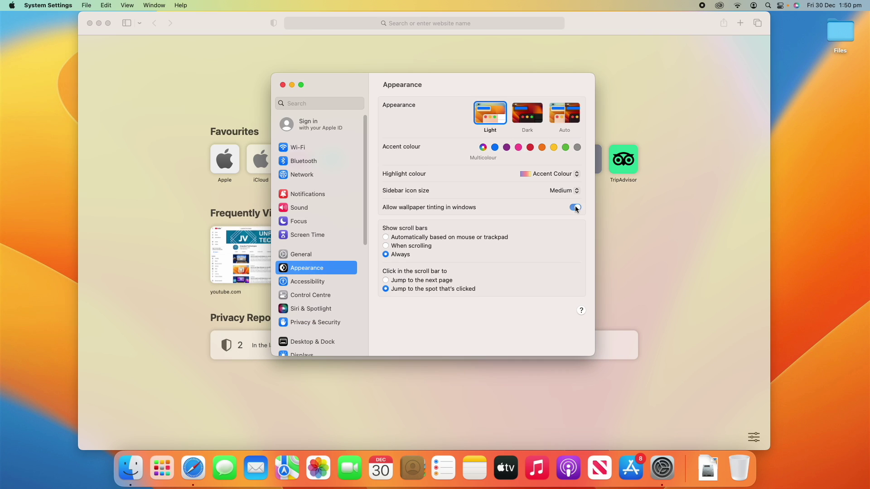
{"action": "left_click", "coordinate": [575, 207]}
{"action": "left_click", "coordinate": [575, 207]}
{"action": "left_click", "coordinate": [575, 207]}
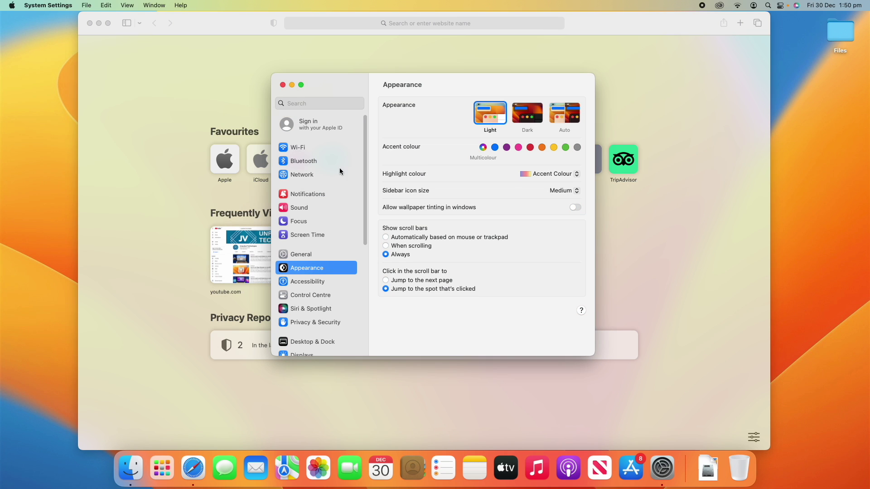
{"action": "left_click", "coordinate": [573, 207]}
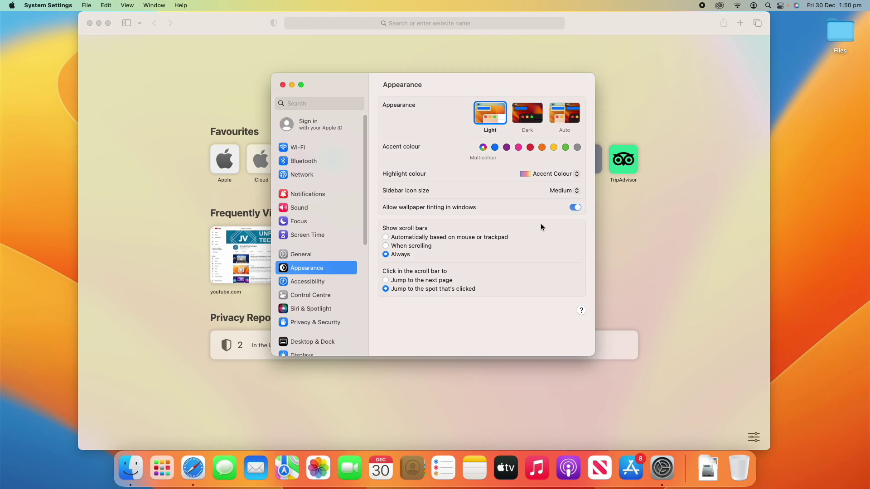
{"action": "left_click", "coordinate": [163, 87]}
{"action": "key", "text": "super+h"}
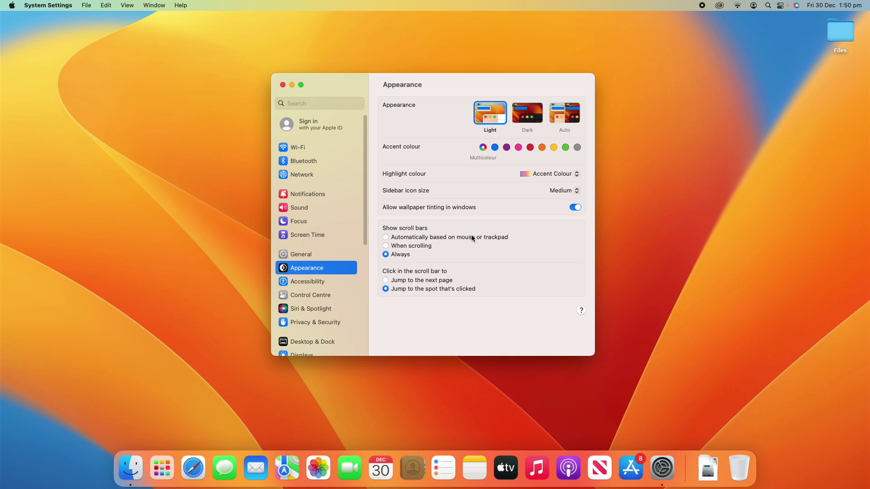
- Open a Finder window of Recent files and move System Settings to the upper right
{"action": "left_click", "coordinate": [122, 486]}
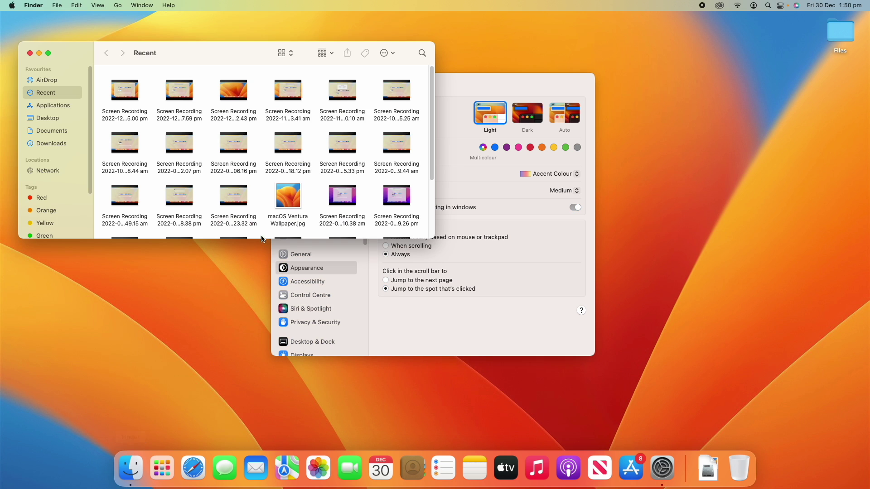
{"action": "left_click", "coordinate": [427, 312]}
{"action": "left_click_drag", "start_coordinate": [466, 91], "coordinate": [690, 63]}
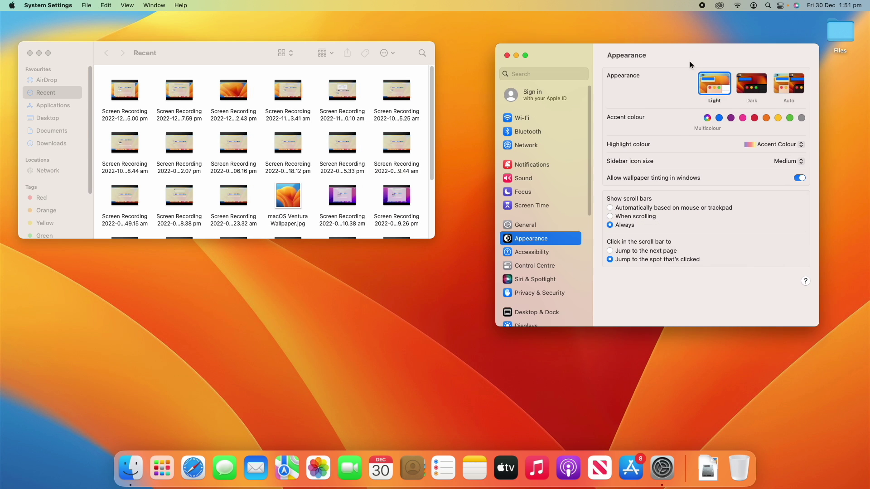
- Test the 'When scrolling' scroll bar option in Finder, then set scroll bars to Always
{"action": "left_click", "coordinate": [619, 219]}
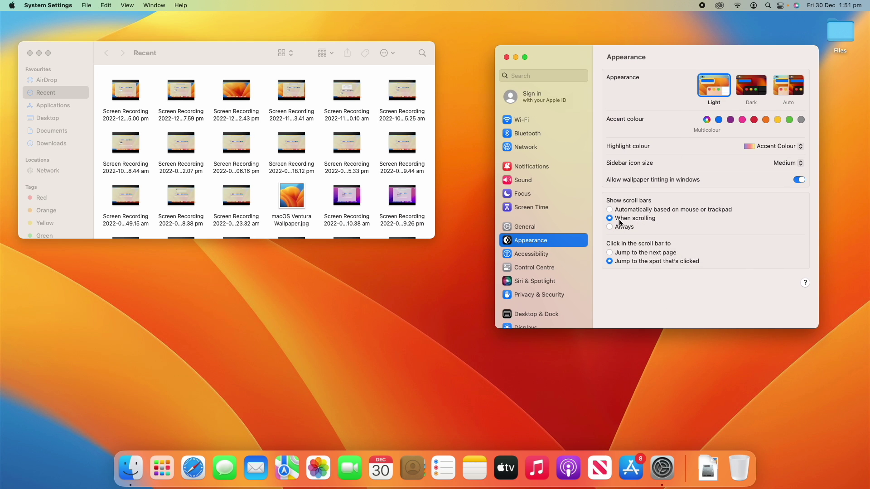
{"action": "left_click", "coordinate": [425, 140]}
{"action": "scroll", "coordinate": [425, 140], "scroll_direction": "down", "scroll_amount": 2}
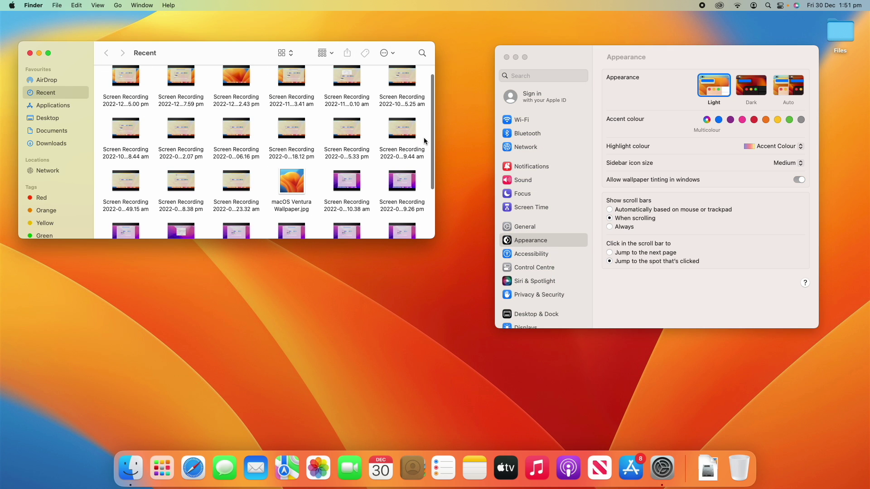
{"action": "left_click", "coordinate": [553, 197]}
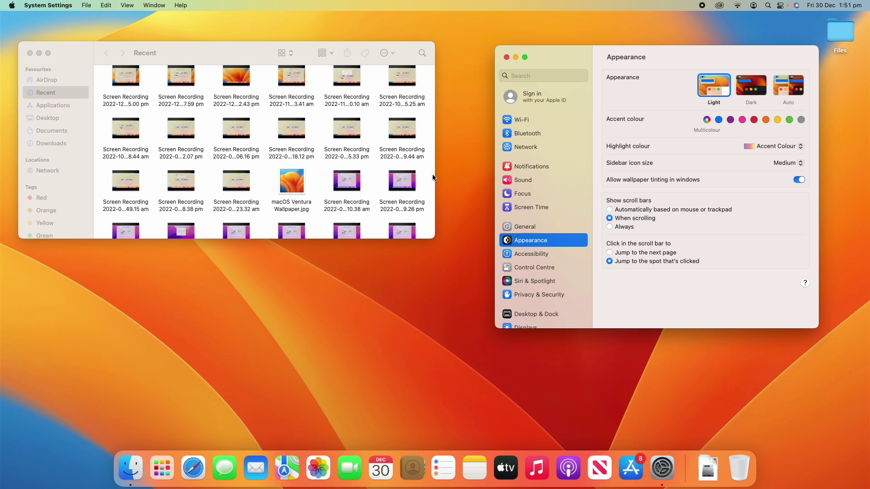
{"action": "scroll", "coordinate": [431, 177], "scroll_direction": "up", "scroll_amount": 2}
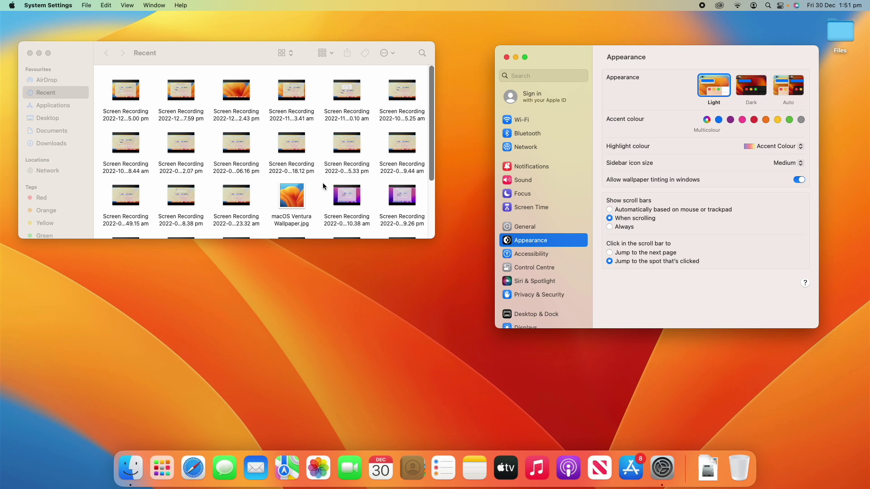
{"action": "left_click", "coordinate": [624, 213]}
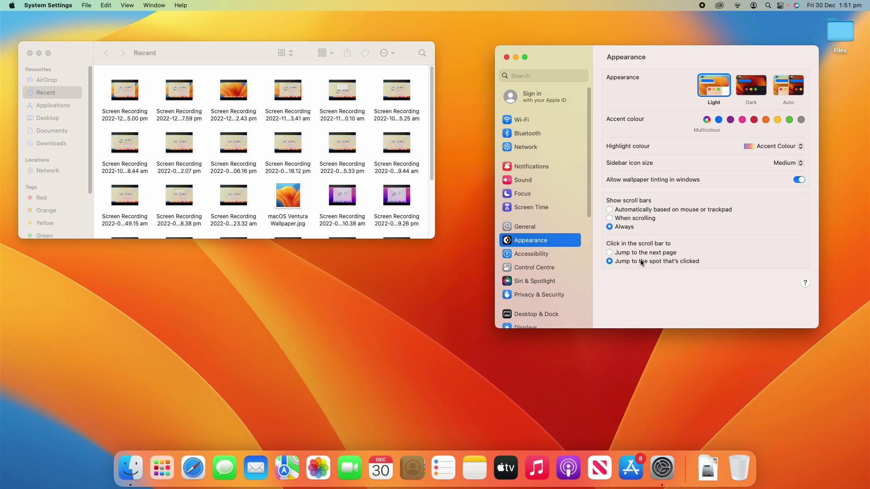
- Click in Finder's scroll bar to jump around the recent files grid
{"action": "left_click", "coordinate": [432, 195]}
{"action": "left_click", "coordinate": [430, 105]}
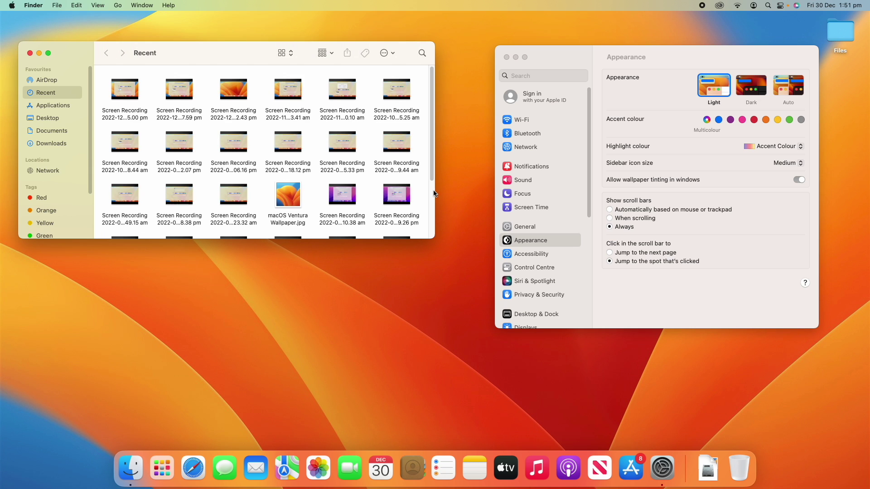
{"action": "left_click", "coordinate": [432, 196]}
{"action": "left_click", "coordinate": [432, 117]}
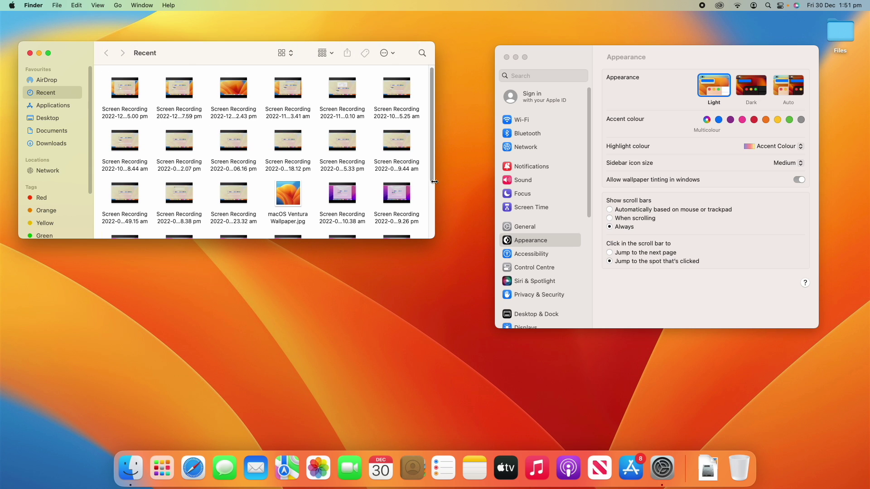
{"action": "left_click", "coordinate": [433, 196]}
- Set scroll-bar clicks to 'Jump to the next page' and test it on the recent files
{"action": "left_click", "coordinate": [638, 257]}
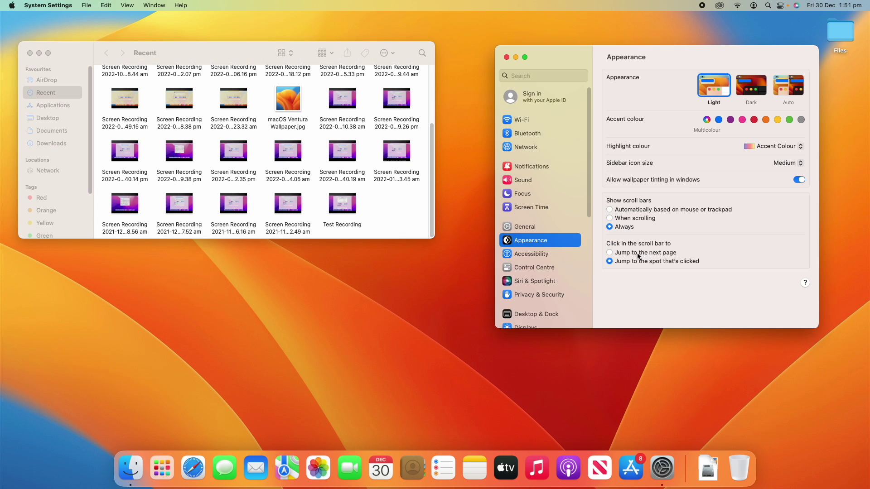
{"action": "left_click", "coordinate": [638, 256]}
{"action": "left_click", "coordinate": [433, 111]}
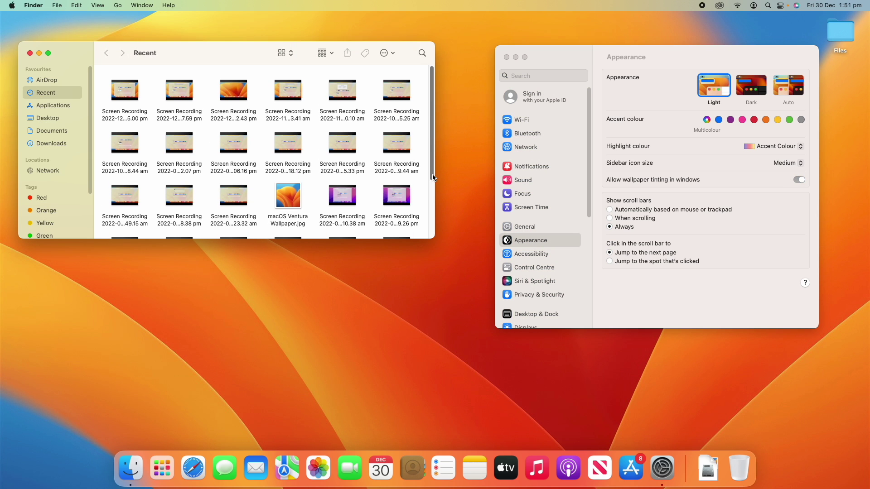
{"action": "scroll", "coordinate": [424, 102], "scroll_direction": "down", "scroll_amount": 3}
{"action": "scroll", "coordinate": [415, 88], "scroll_direction": "up", "scroll_amount": 5}
{"action": "left_click", "coordinate": [433, 211]}
- Browse the Desktop and Applications folders, then close the Finder window
{"action": "left_click", "coordinate": [49, 117]}
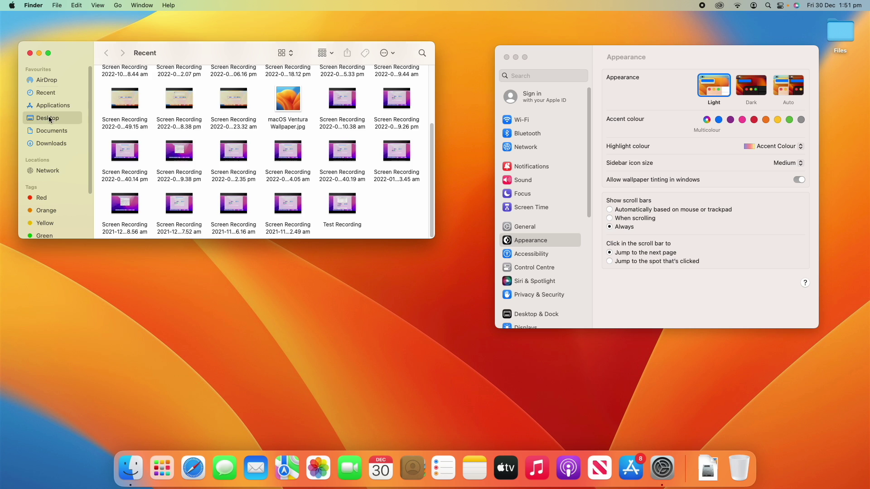
{"action": "left_click", "coordinate": [54, 108]}
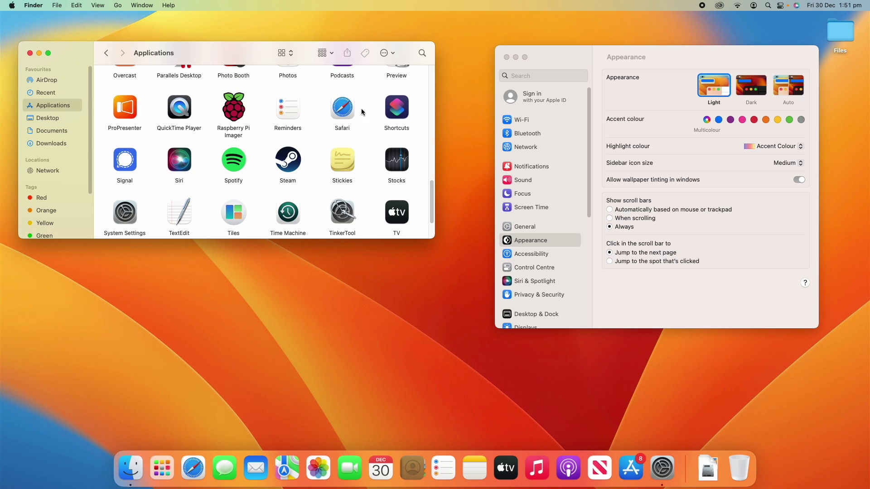
{"action": "left_click_drag", "start_coordinate": [430, 130], "coordinate": [433, 77]}
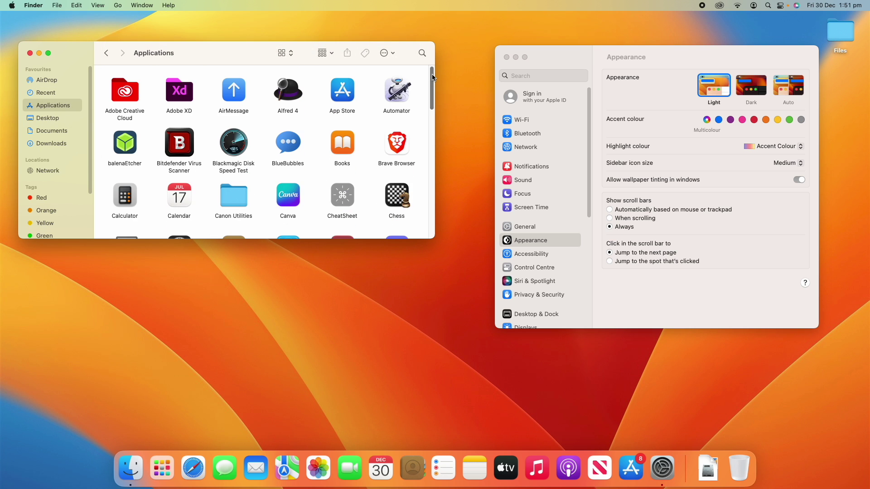
{"action": "left_click", "coordinate": [30, 54]}
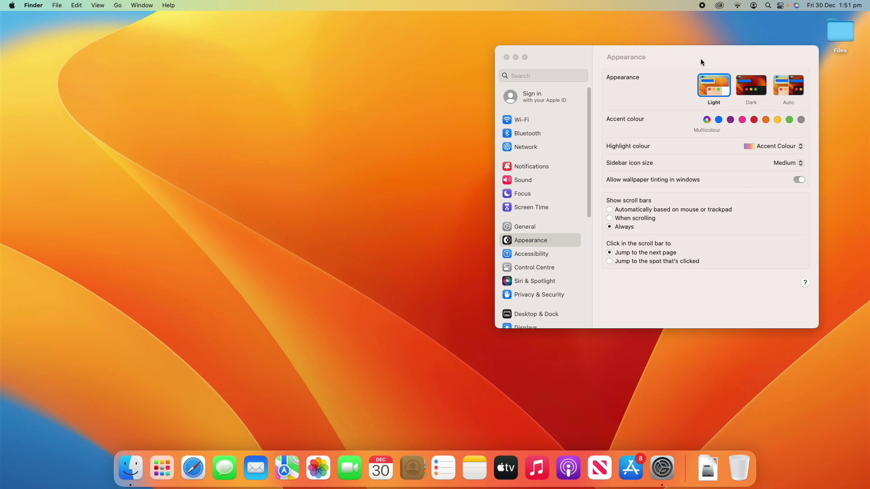
- Recentre the settings window and set scroll-bar clicks to 'Jump to the spot that's clicked'
{"action": "left_click_drag", "start_coordinate": [700, 59], "coordinate": [486, 73]}
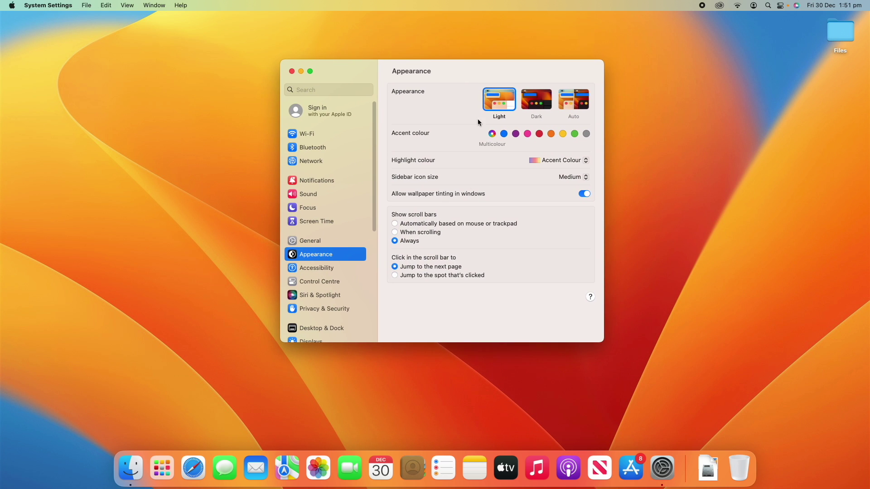
{"action": "left_click", "coordinate": [453, 277]}
{"action": "scroll", "coordinate": [322, 258], "scroll_direction": "down", "scroll_amount": 5}
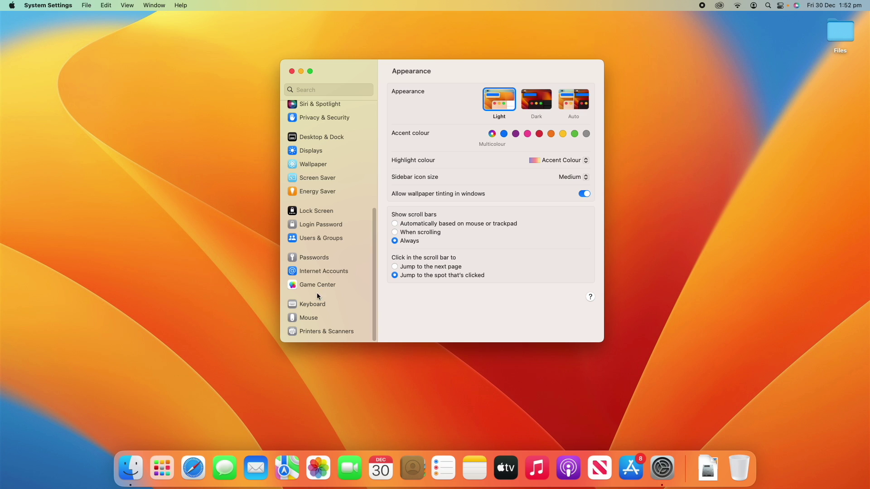
- Return the pane to the top and quit System Settings, keeping the Appearance changes
{"action": "scroll", "coordinate": [343, 264], "scroll_direction": "up", "scroll_amount": 5}
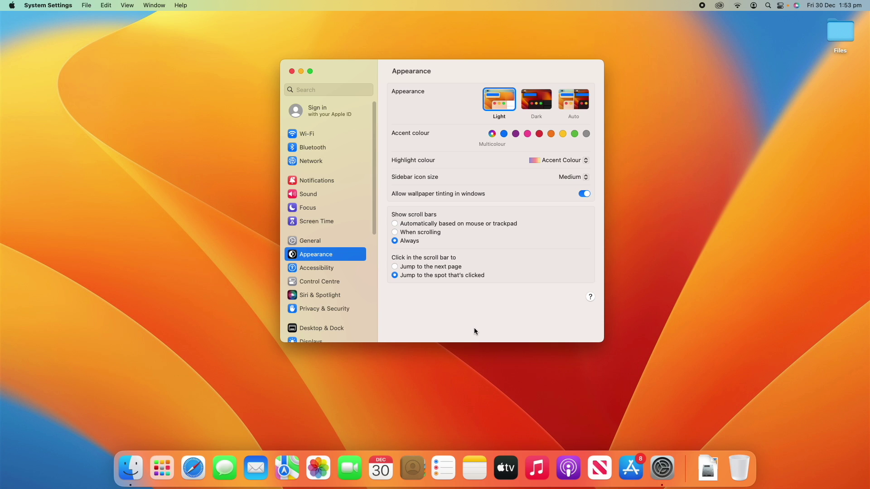
{"action": "key", "text": "super+q"}
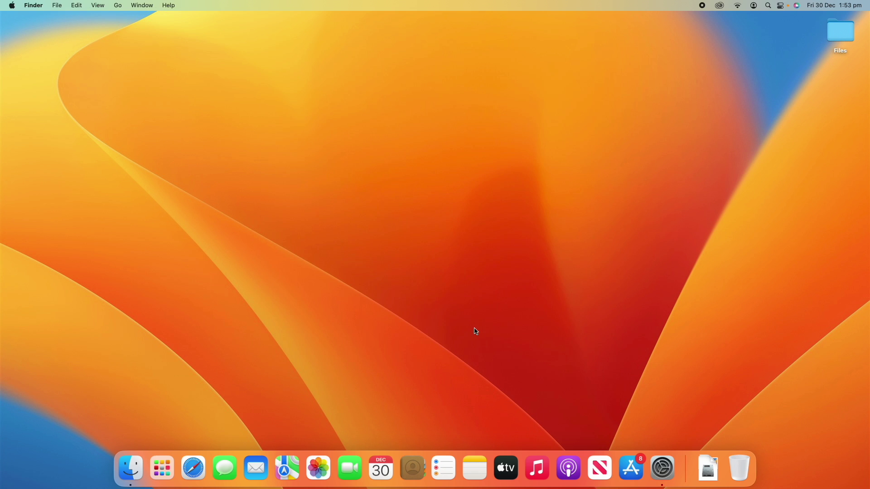